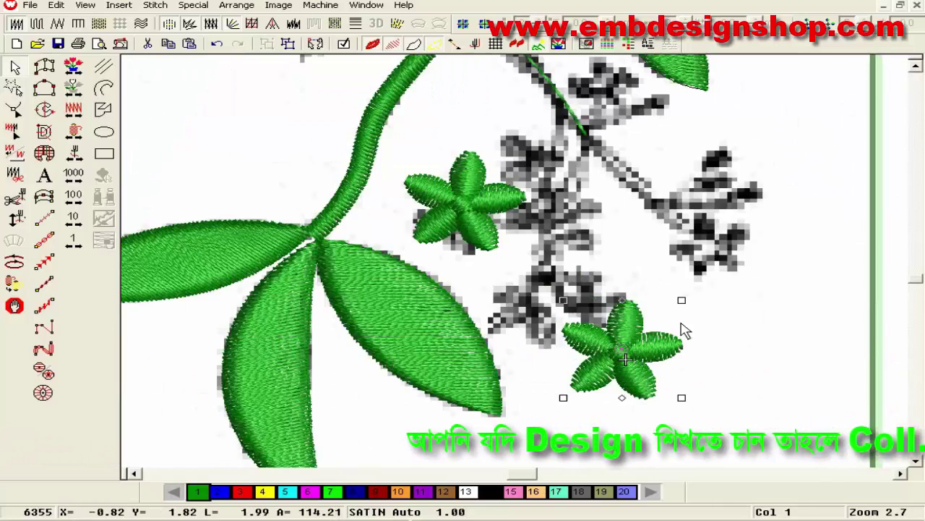
- Move the second flower slightly up and inward onto the lower-right blossom of the background sketch
drag(628, 360, 620, 319)
key(z)
scroll(621, 317, down, 1)
scroll(626, 321, up, 1)
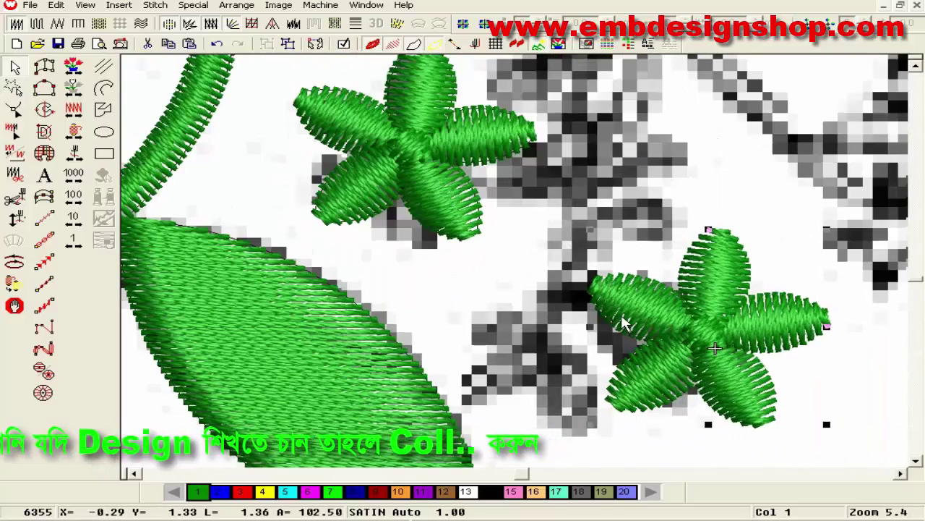
- Digitize a run stitch from the branch junction down the flower cluster's stalk and across to the upper-left flower
key(Escape)
click(55, 219)
key(shift+z)
scroll(513, 289, up, 1)
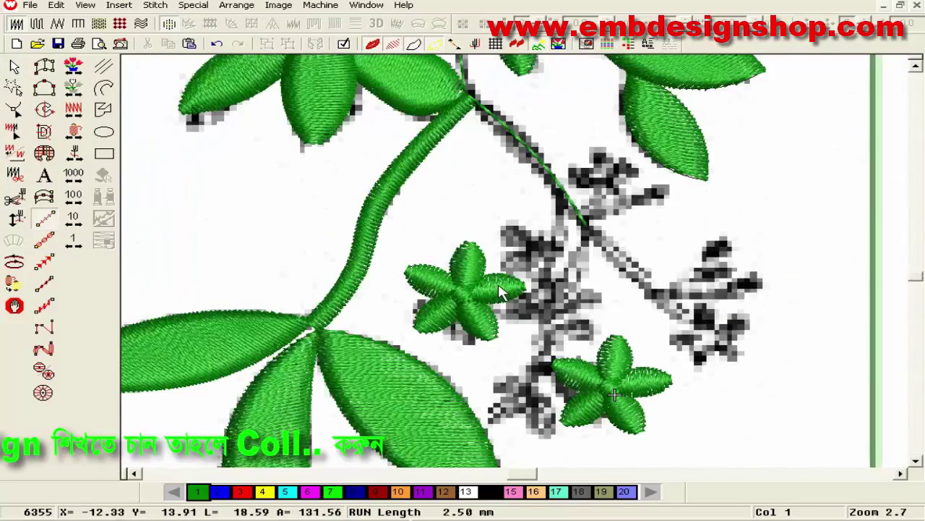
key(z)
click(653, 186)
click(652, 187)
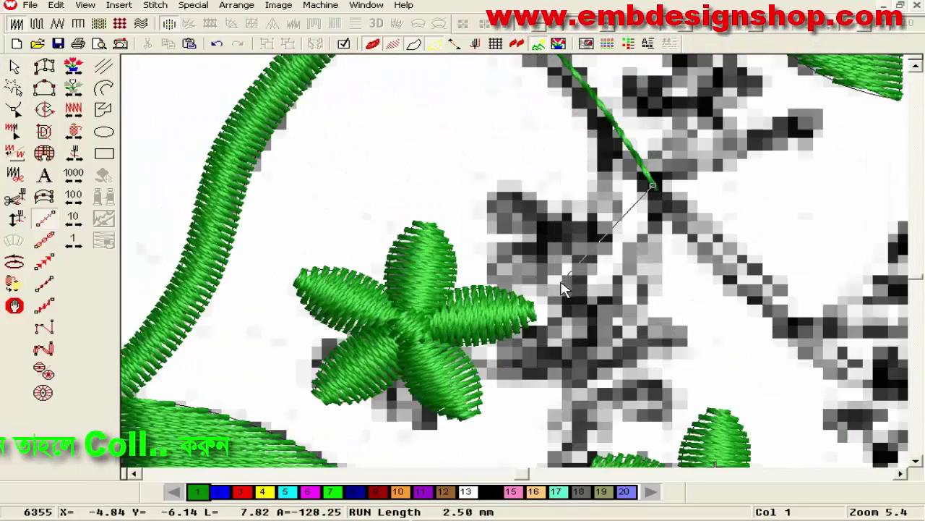
click(568, 243)
click(574, 353)
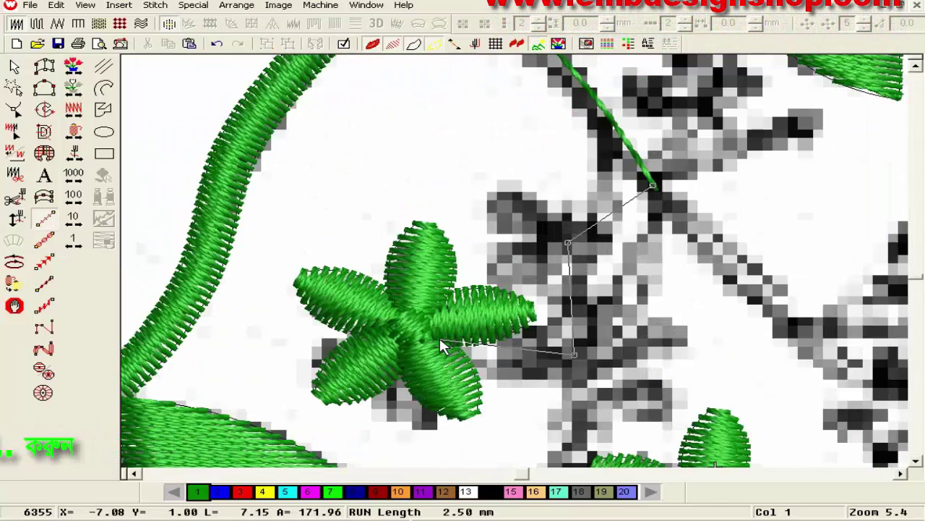
click(439, 338)
key(Return)
key(Escape)
- Select the upper-left flower and apply the closest join to it
click(441, 355)
key(j)
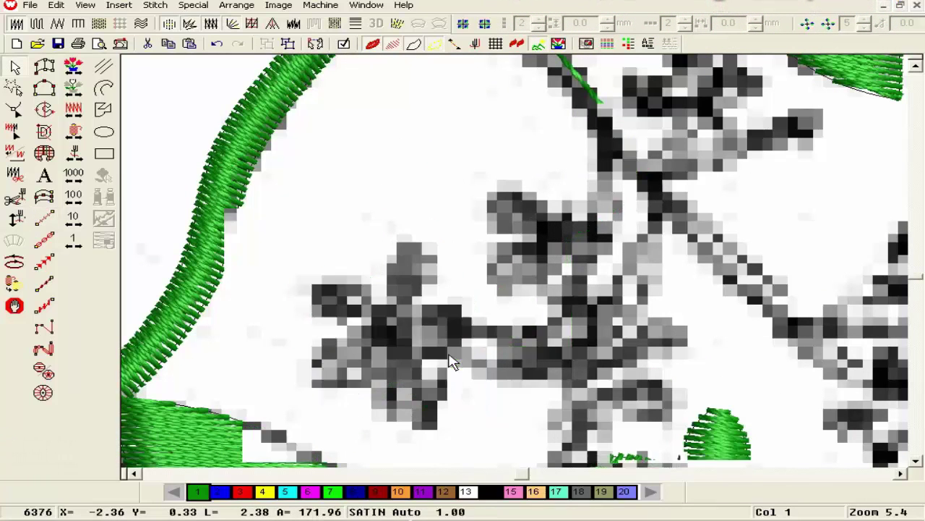
key(Escape)
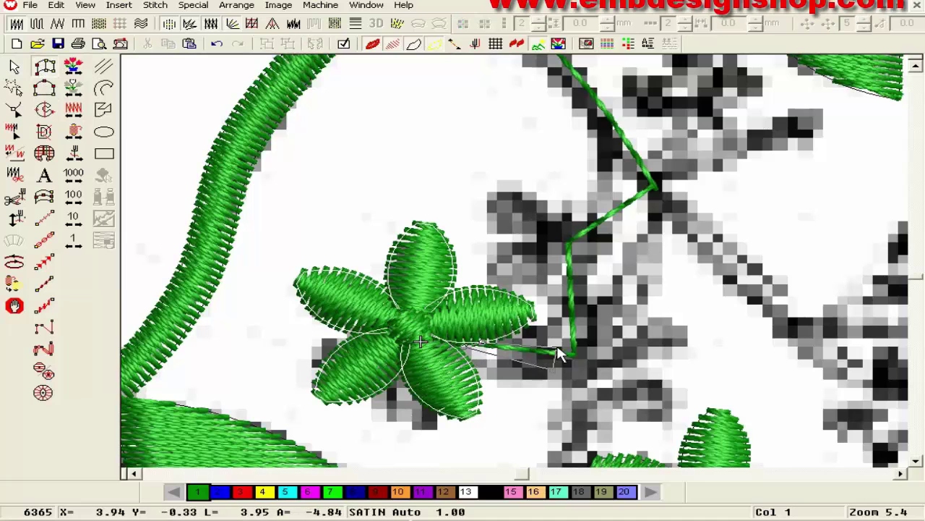
- Complete a tapered satin stem from the upper-left flower to the vertical run on the stalk
click(575, 374)
click(592, 351)
key(Return)
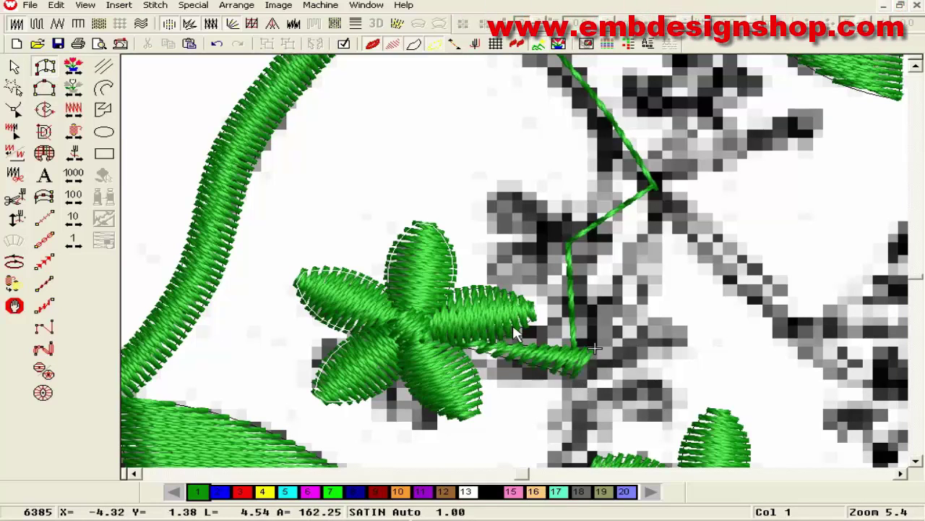
- Reshape the flower end of the new satin stem by adjusting its end node beneath the flower
click(9, 110)
key(z)
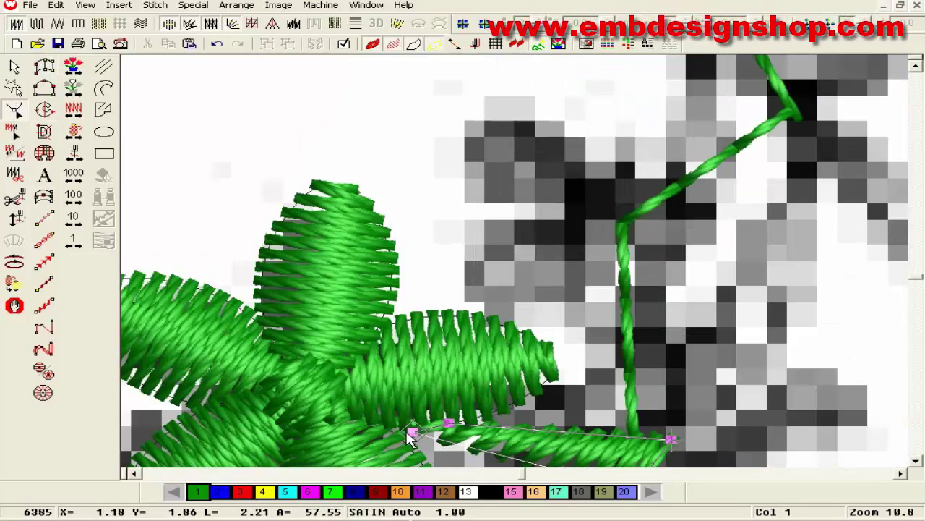
drag(404, 447, 456, 437)
key(ctrl+z)
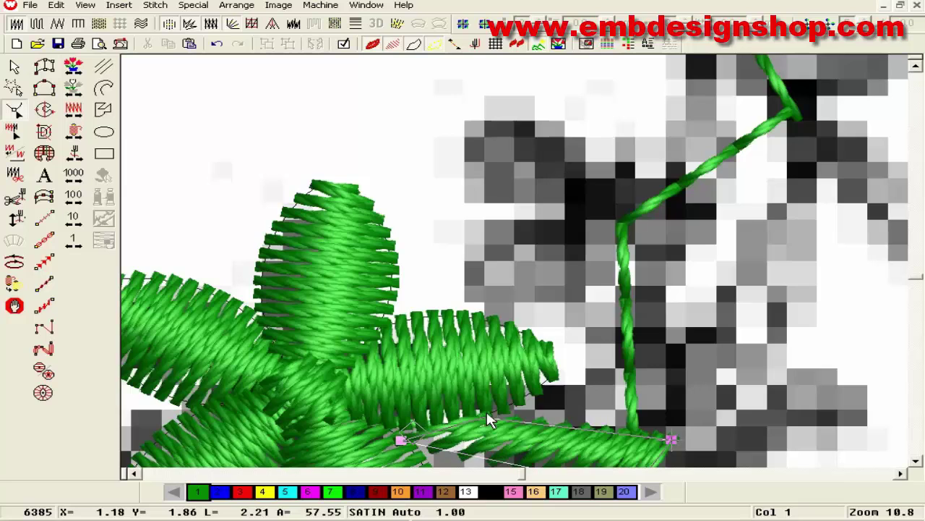
key(shift+z)
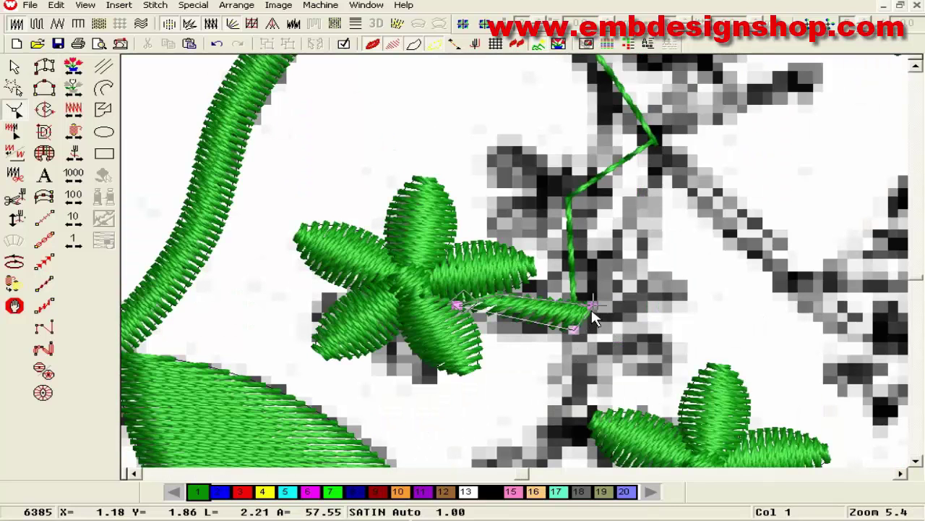
- Digitize a run stitch from the satin stem down the stalk to the centre of the lower-left blossom
scroll(582, 340, down, 3)
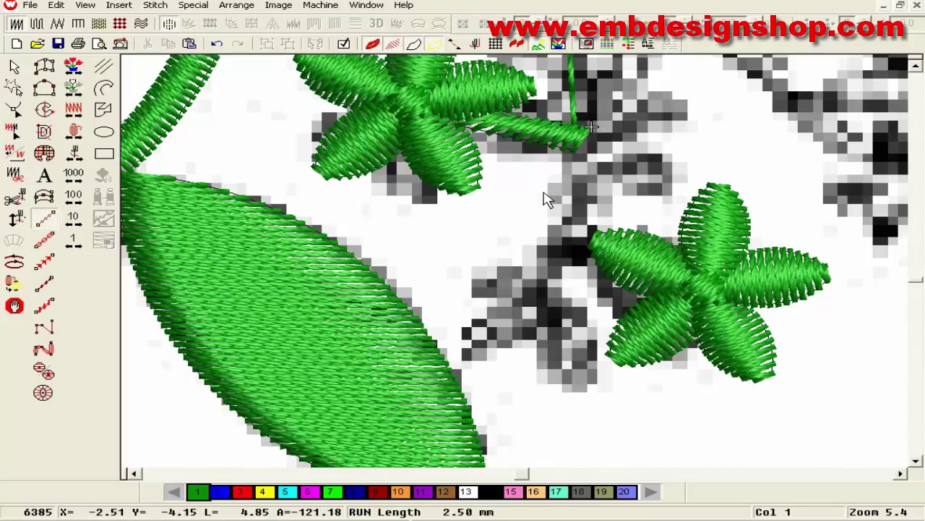
click(526, 293)
key(Return)
- Duplicate the upper-left flower and place the copy on the lower-left blossom at the end of the run
scroll(441, 202, up, 2)
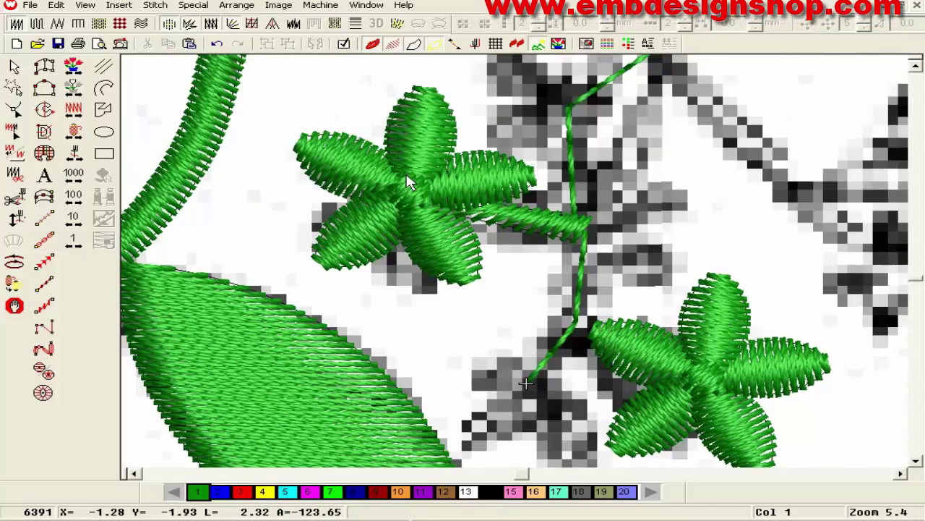
click(411, 180)
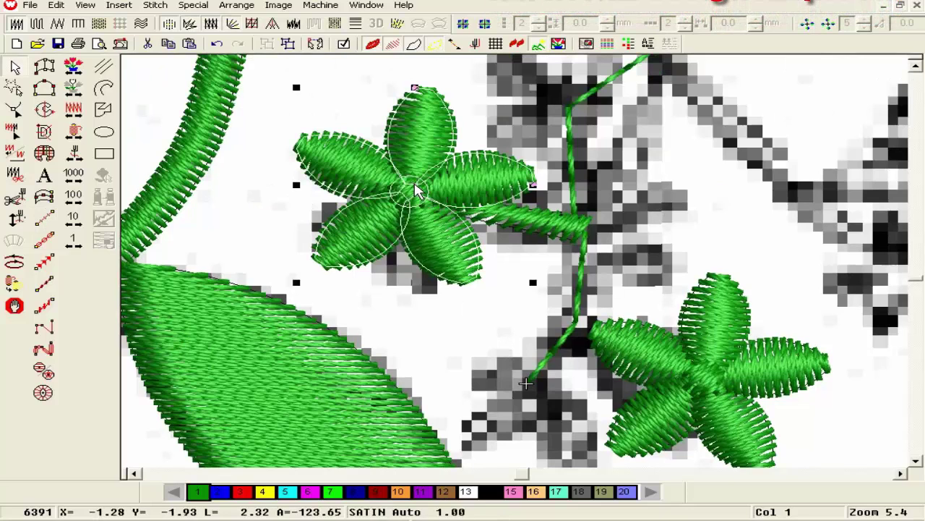
key(ctrl+d)
drag(414, 182, 520, 400)
click(507, 378)
scroll(537, 372, down, 3)
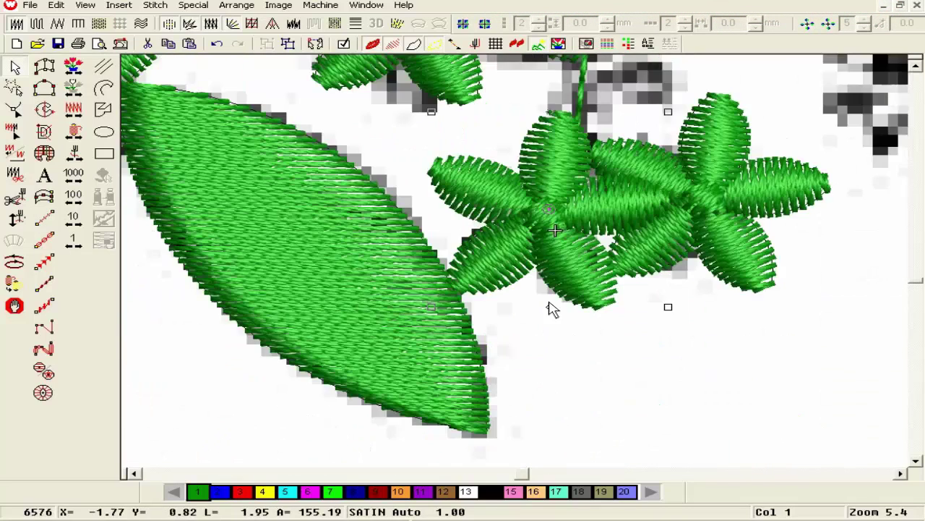
drag(551, 309, 537, 298)
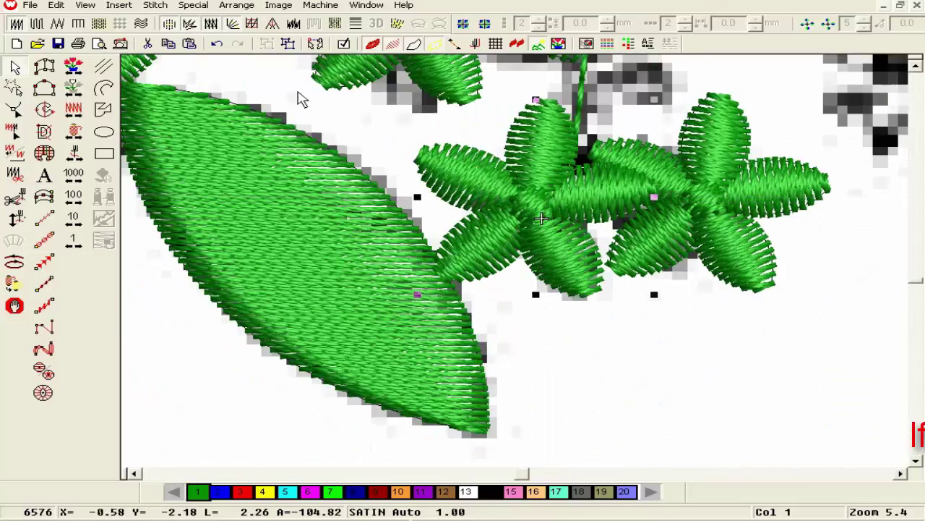
- Ungroup the copied flower and delete its upper and right petals, which overlap the stalk and neighbouring flower
click(292, 48)
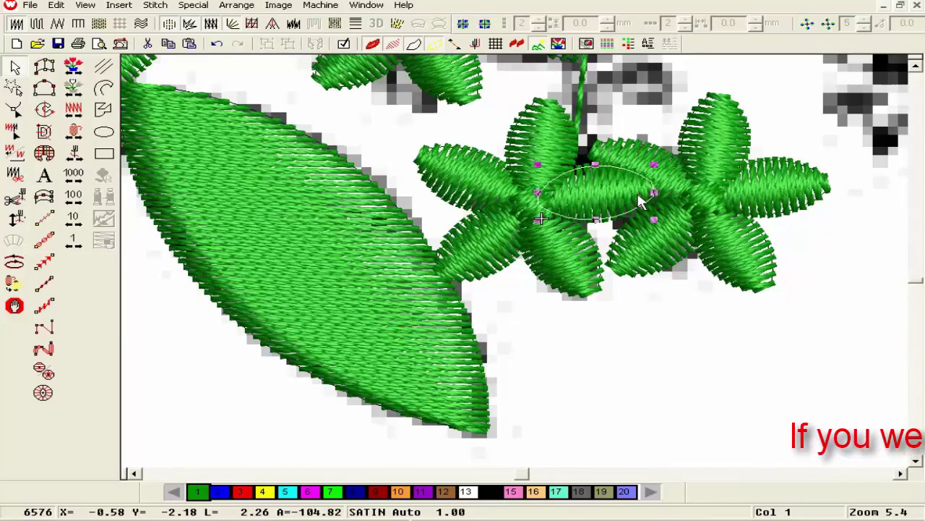
key(Delete)
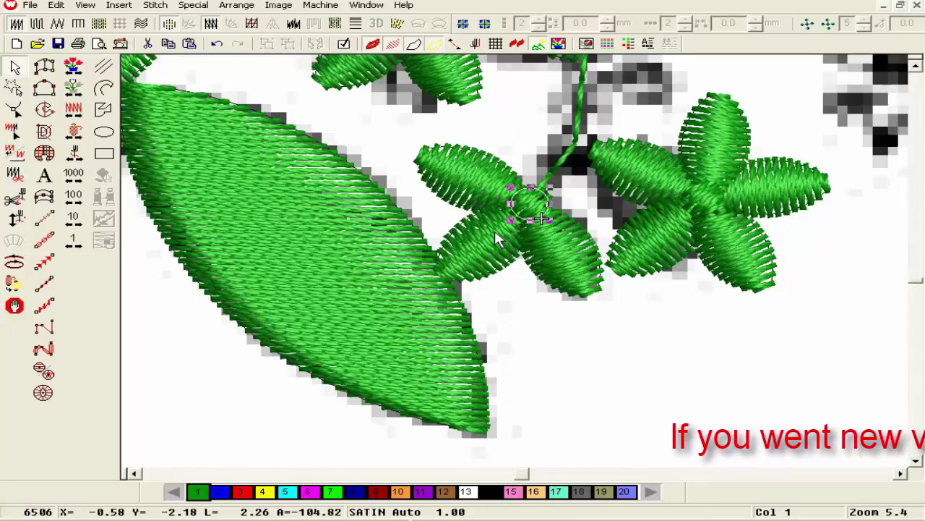
- Select the remaining petals and centre of the lower-left flower together and shift them slightly up and right
ctrl+click(494, 230)
ctrl+click(492, 185)
ctrl+click(555, 253)
double_click(528, 254)
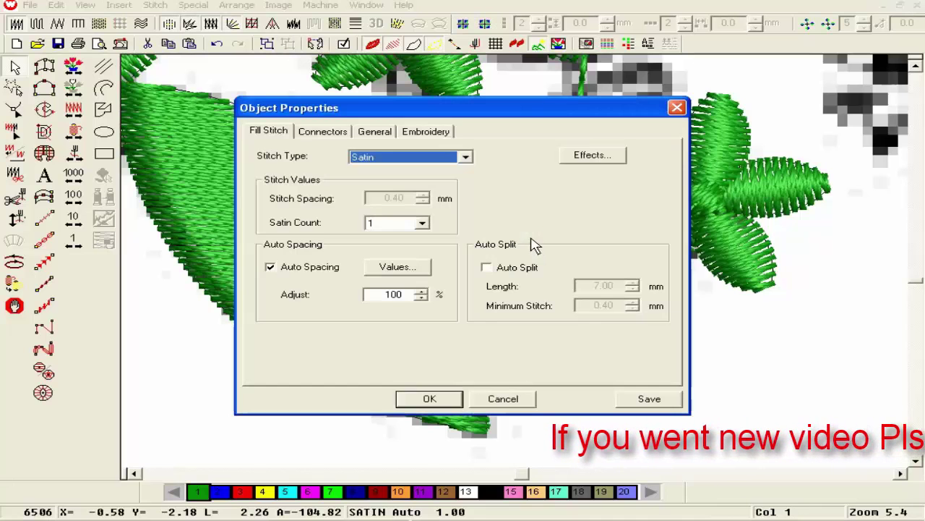
key(Escape)
drag(533, 244, 537, 238)
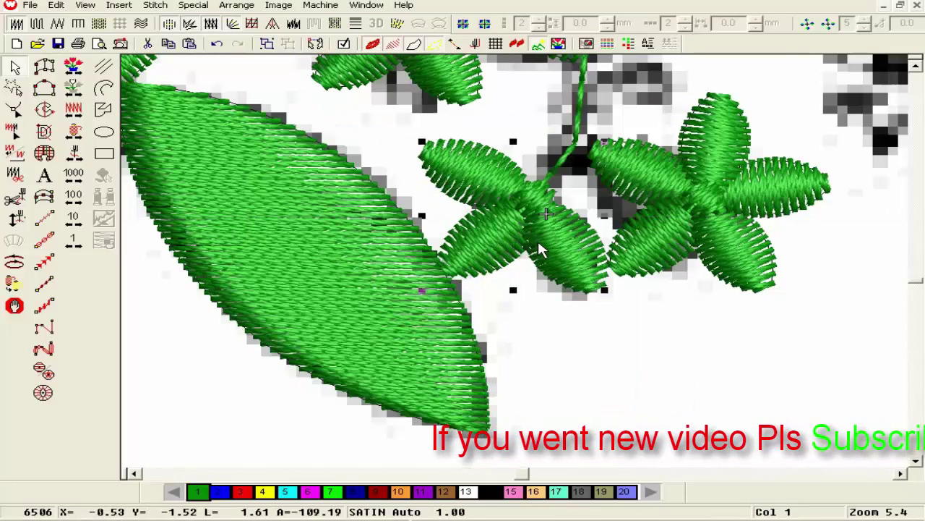
key(Escape)
- Digitize a short satin stem from the lower-left flower's centre to the bend of the run on the stalk
scroll(549, 232, up, 2)
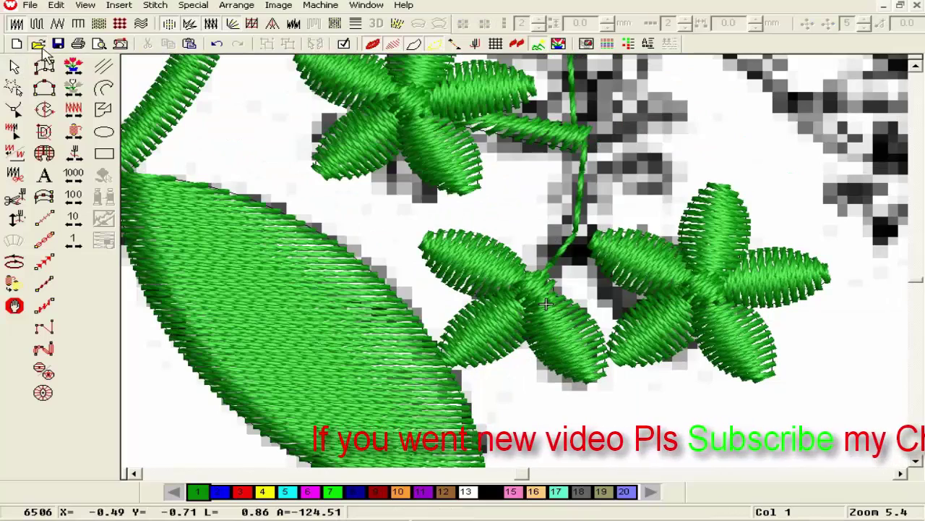
click(38, 43)
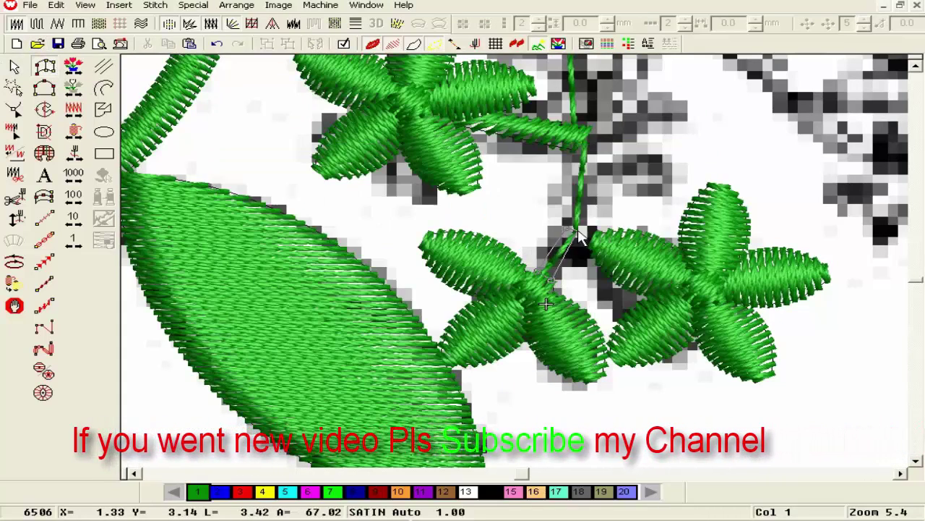
- Duplicate the lower-right flower onto the middle of the stalk, rotate the copy and scale it down slightly
click(664, 286)
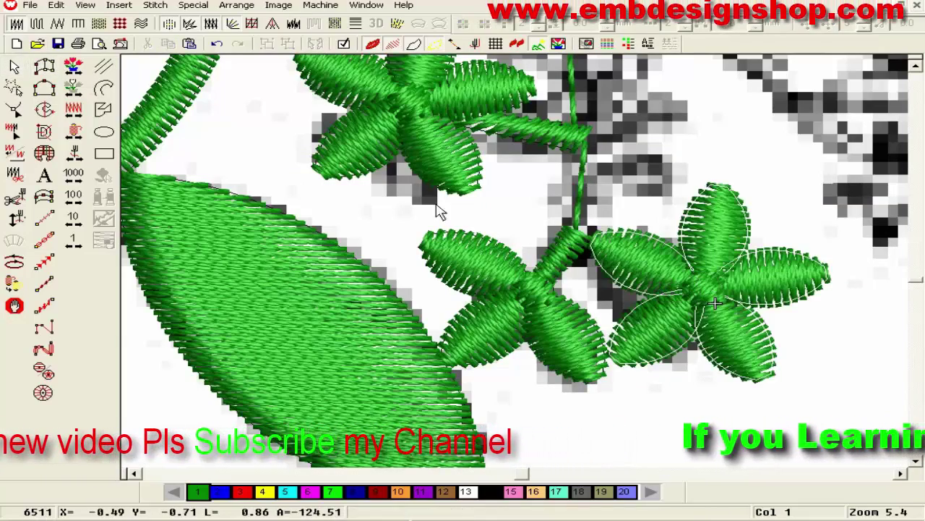
scroll(418, 201, up, 2)
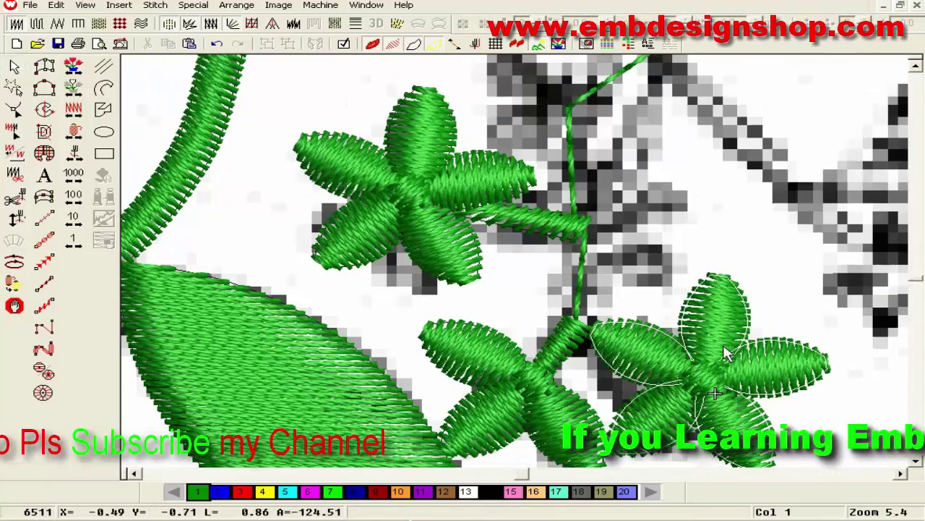
drag(719, 353, 599, 219)
drag(728, 300, 664, 314)
mouse_move(592, 242)
mouse_down()
mouse_move(599, 250)
mouse_move(601, 237)
mouse_up()
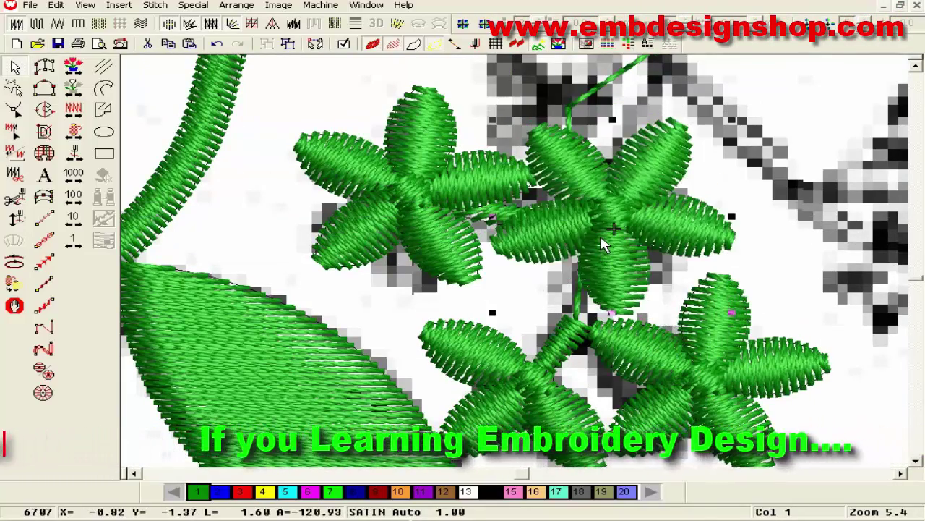
drag(739, 129, 646, 184)
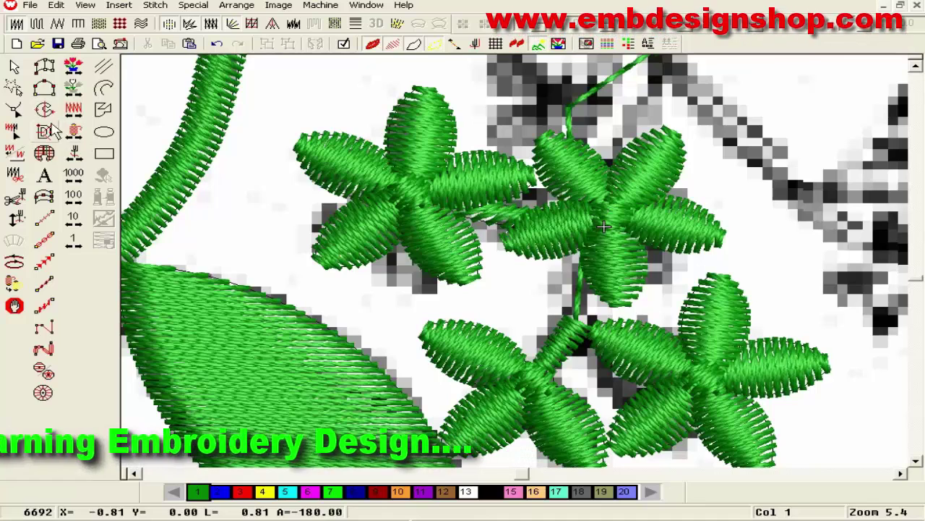
- Digitize a satin stem along the stalk between the lower-left flower's stem and the middle flower
click(45, 67)
click(570, 314)
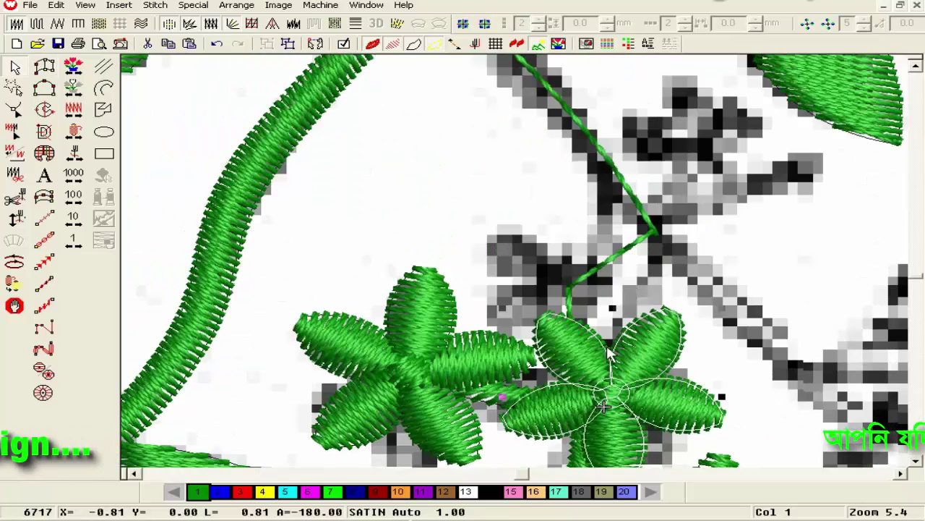
- Duplicate the middle flower onto the blossom above it, then shrink, rotate and reposition the copy to fit
key(ctrl+d)
drag(611, 392, 569, 261)
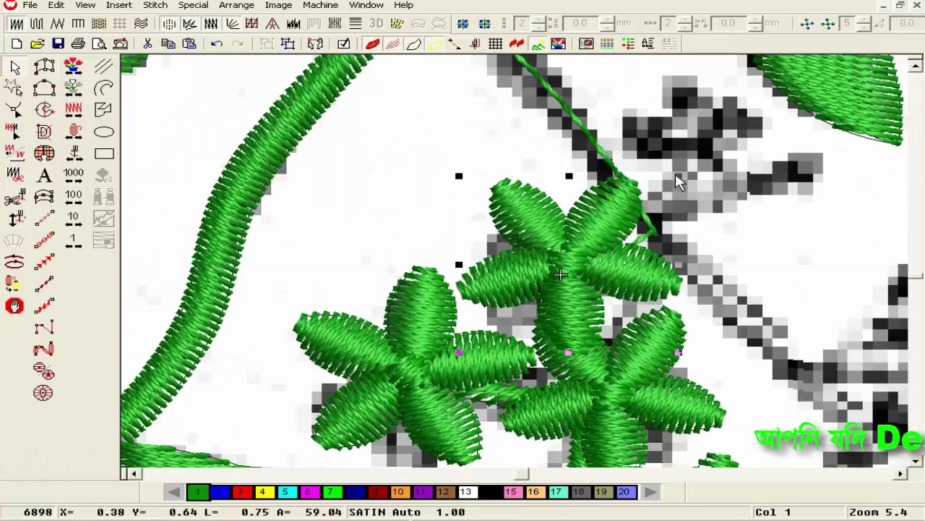
drag(679, 175, 608, 234)
drag(575, 284, 583, 254)
drag(619, 324, 572, 351)
drag(555, 272, 559, 282)
- Digitize a run stitch from the branch junction along the sketched branch to the right-hand blossom cluster
scroll(593, 273, down, 3)
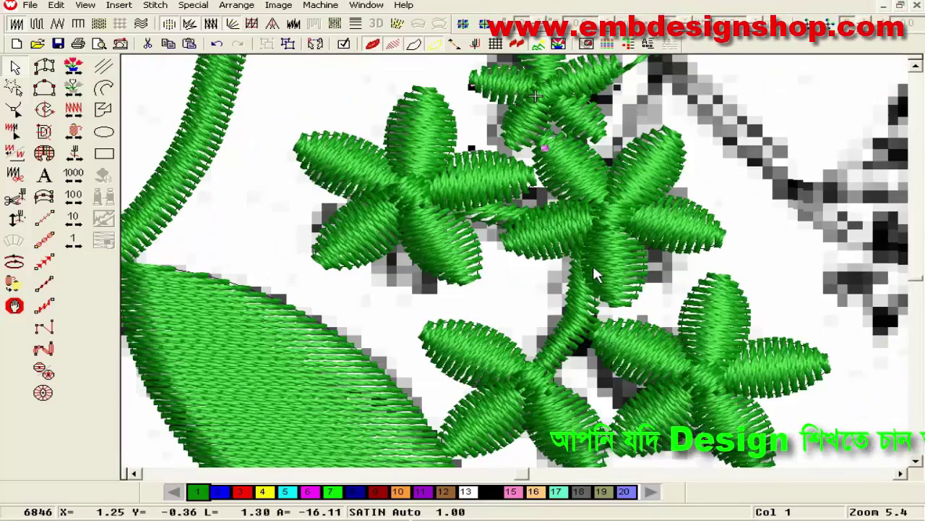
scroll(619, 273, up, 2)
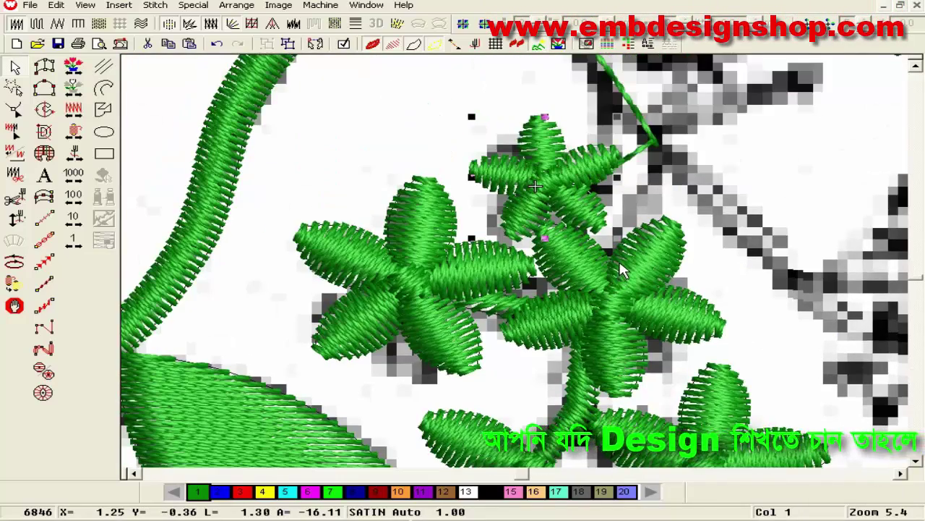
scroll(620, 269, up, 2)
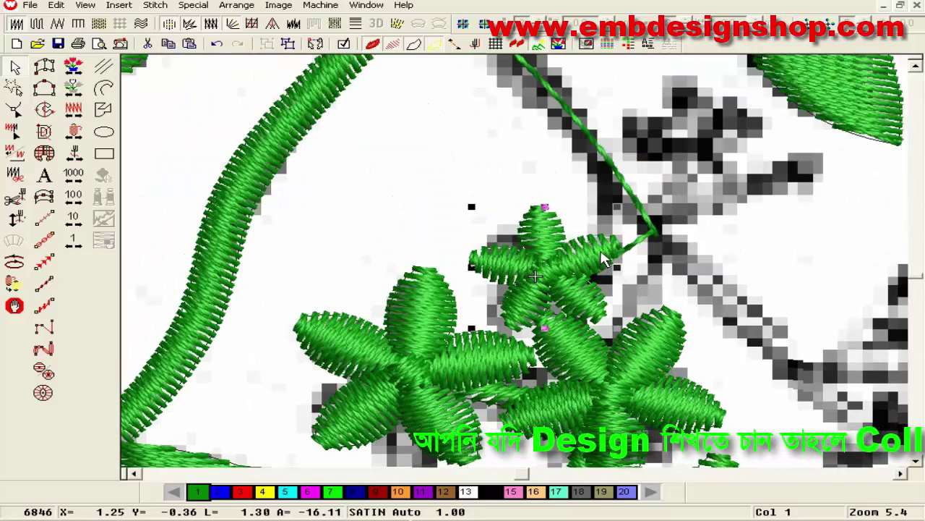
key(shift+z)
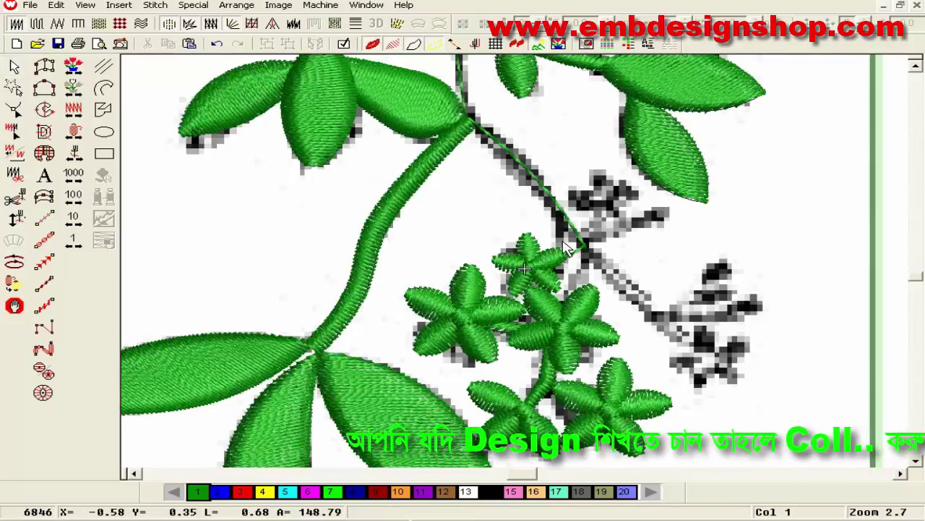
click(40, 222)
key(z)
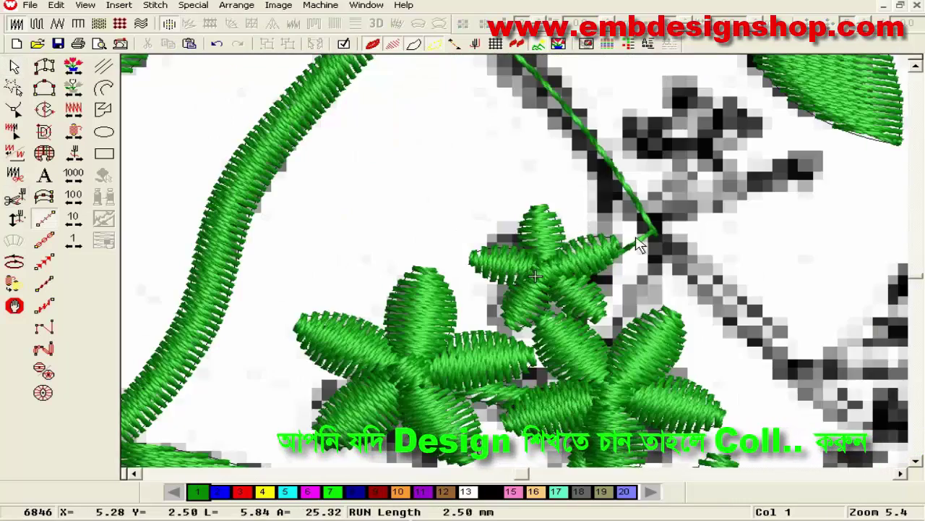
click(731, 319)
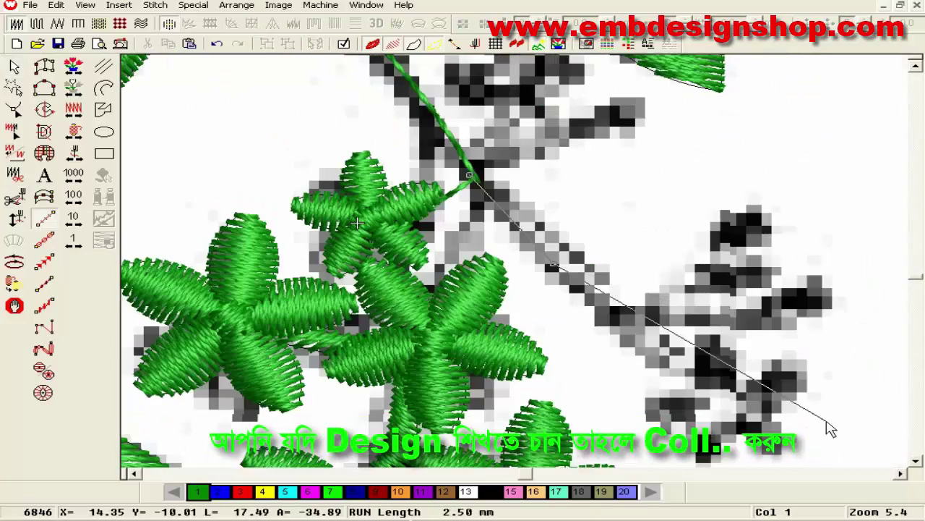
click(685, 367)
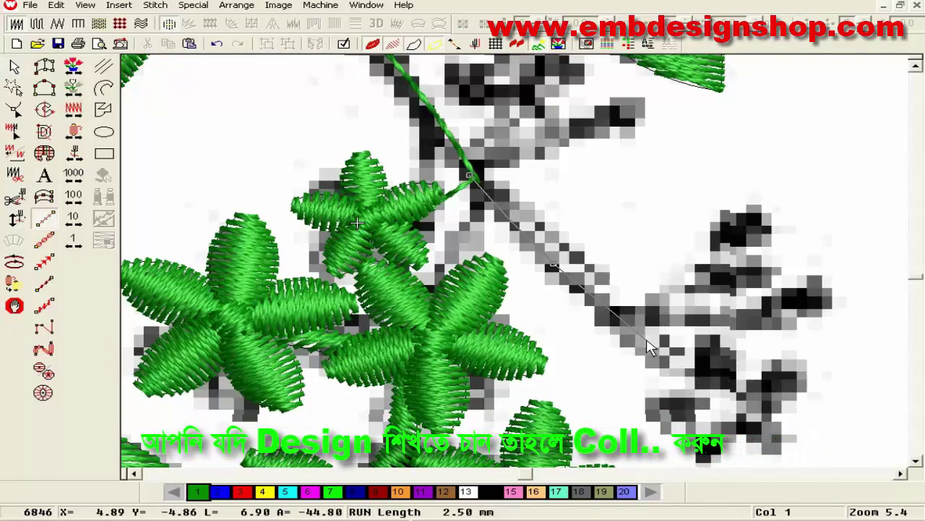
key(Return)
key(Escape)
- Duplicate the middle flower onto the upper blossom of the right-hand cluster, then shrink and reposition the copy to fit
click(457, 333)
mouse_move(457, 333)
mouse_down()
mouse_move(416, 331)
mouse_move(745, 242)
mouse_move(744, 279)
mouse_up()
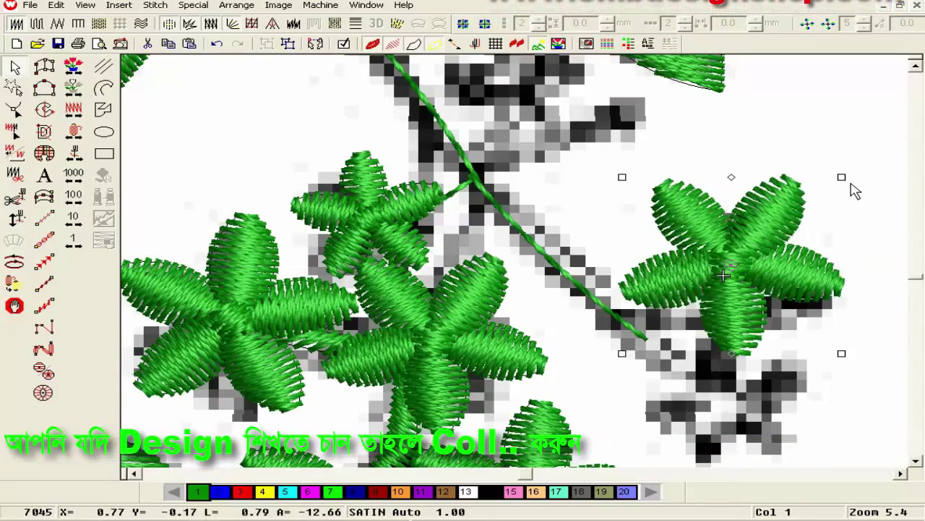
drag(843, 178, 818, 206)
drag(729, 261, 746, 266)
scroll(745, 270, down, 1)
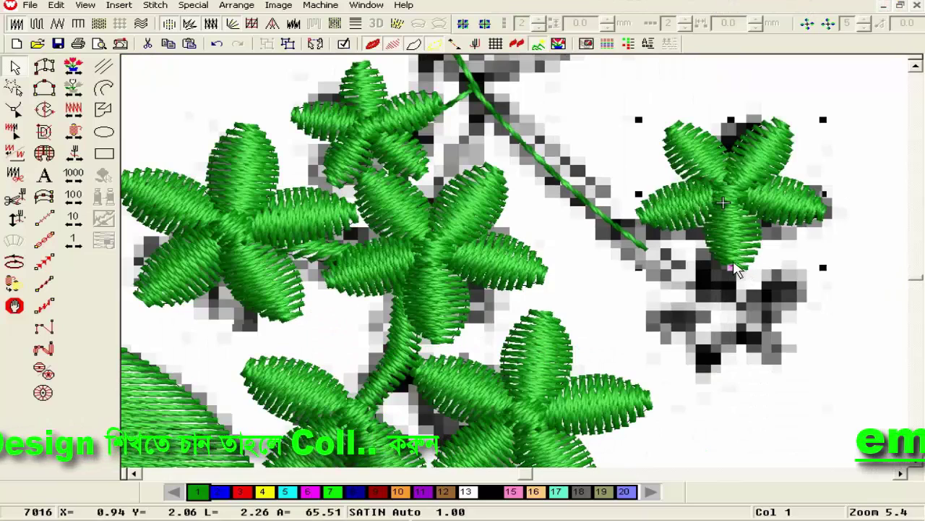
drag(725, 199, 739, 326)
click(739, 325)
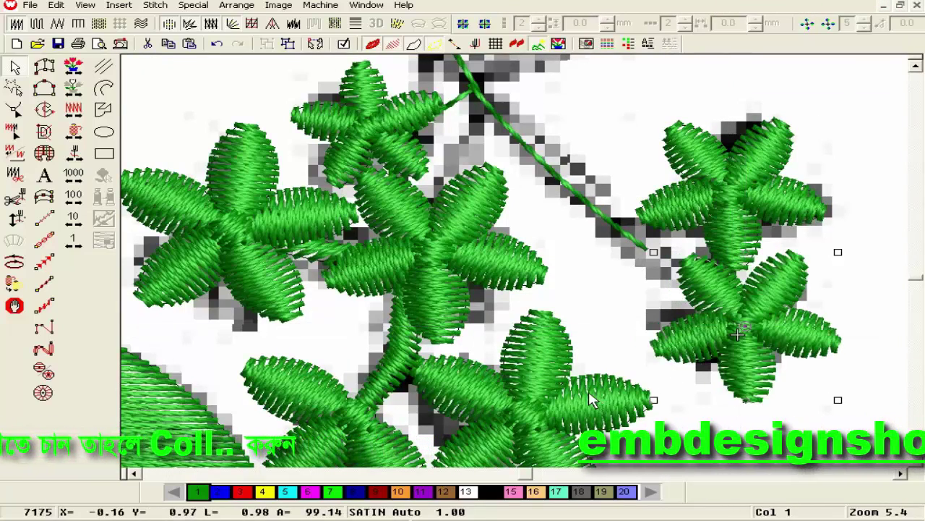
key(Delete)
- Duplicate the lower-right flower of the middle cluster onto the right-hand cluster's lower blossom, then shrink and reposition the copy
click(567, 403)
key(z)
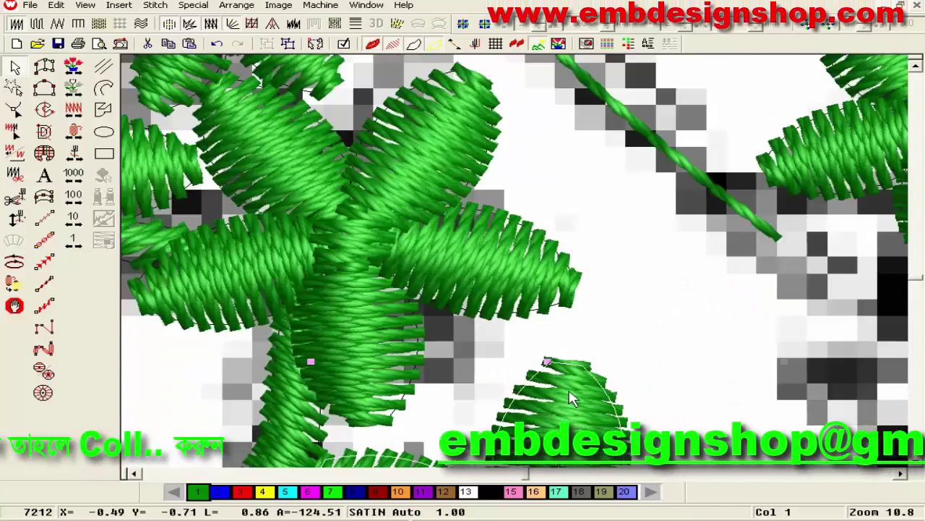
key(shift+z)
drag(547, 386, 759, 301)
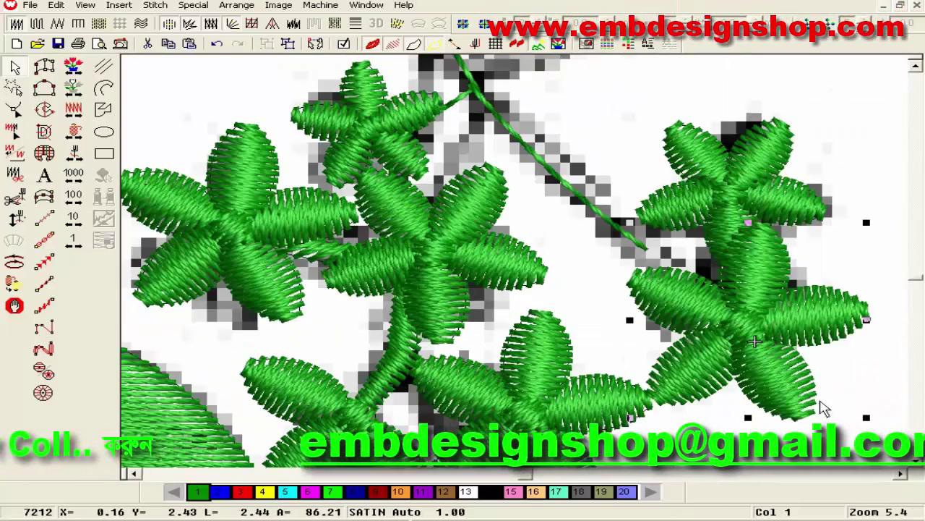
drag(866, 418, 841, 397)
drag(745, 335, 781, 359)
double_click(757, 352)
key(Escape)
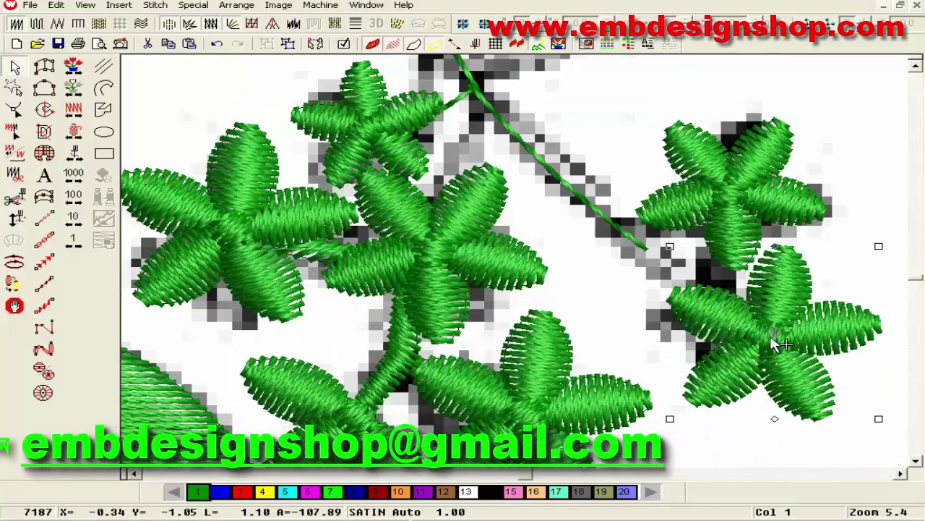
- Digitize a satin stem over the run stitch from the right-hand cluster's lower flower up to the small flower's branch junction
key(Escape)
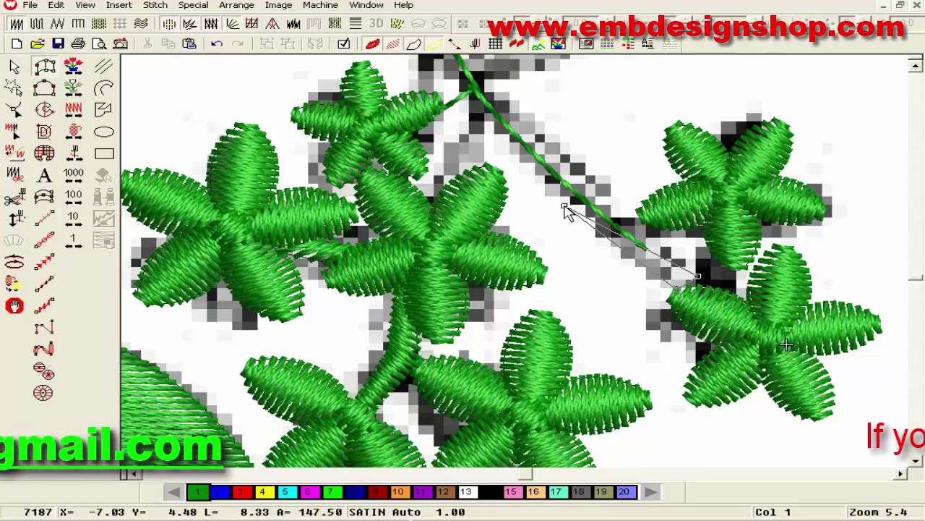
scroll(591, 185, up, 5)
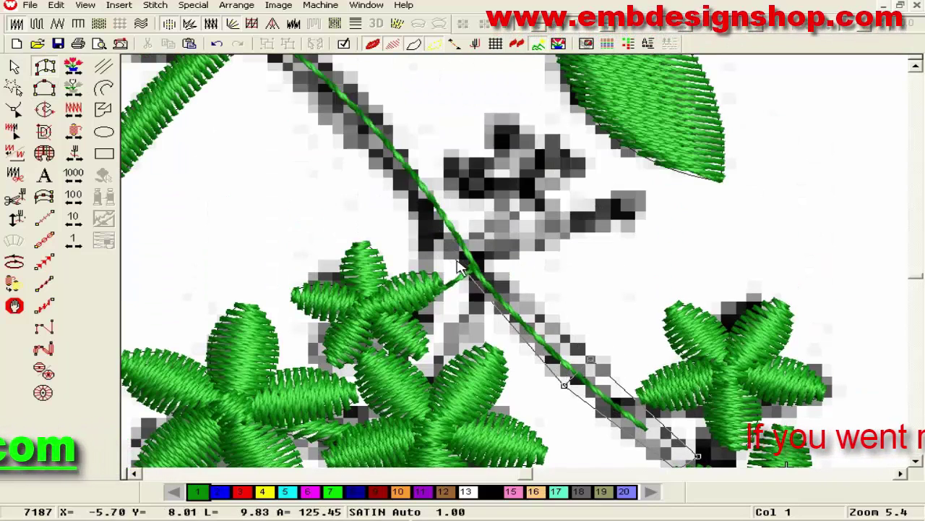
key(Return)
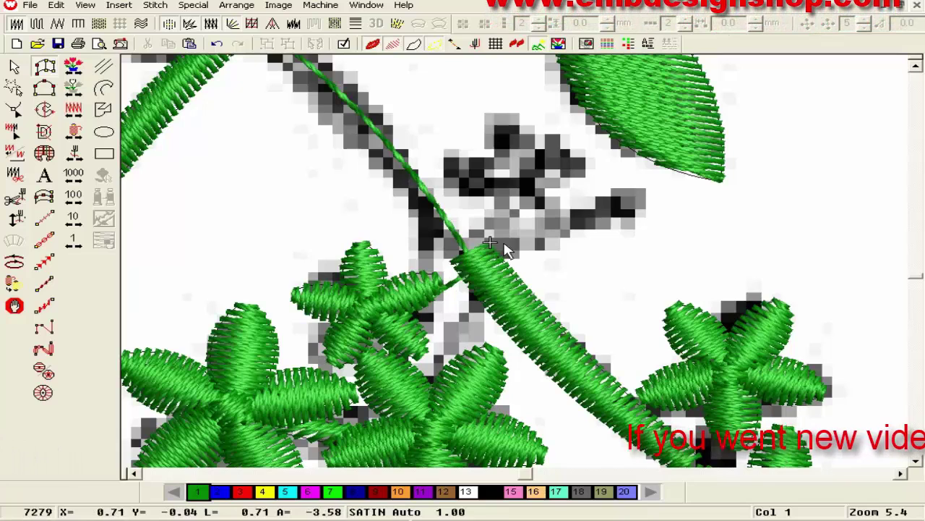
- Reshape the new satin stem by adjusting the nodes at its upper end and along its right edge
click(22, 114)
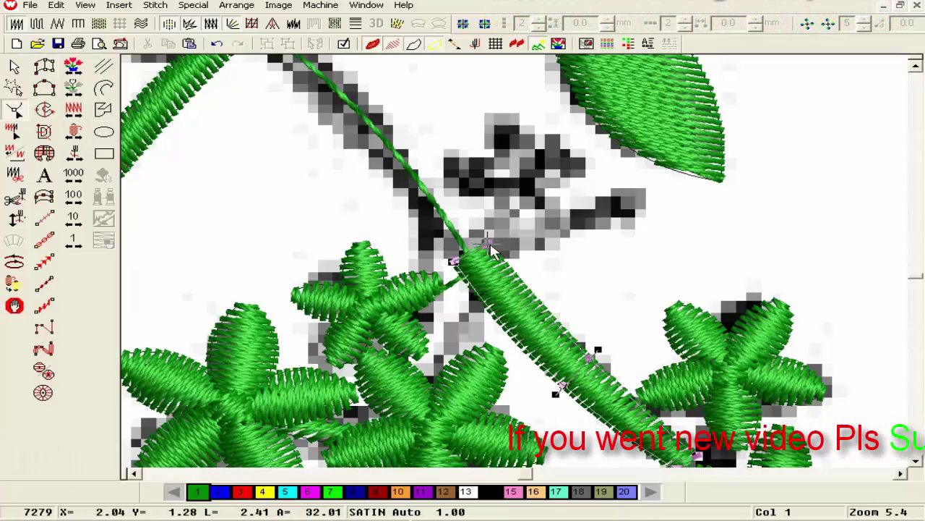
drag(485, 246, 484, 249)
click(590, 358)
key(Delete)
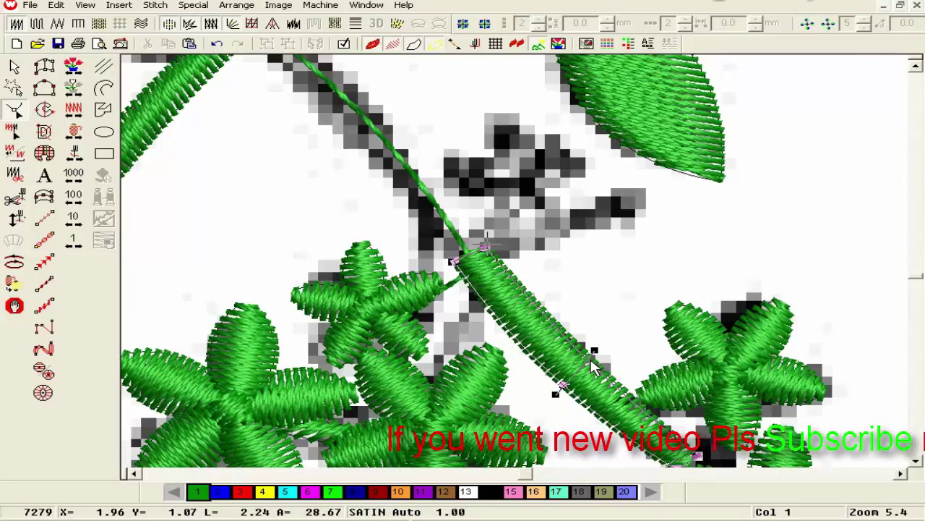
key(Return)
- Duplicate the small top flower onto the sketched blossom above the branch and enlarge the copy slightly
key(shift+z)
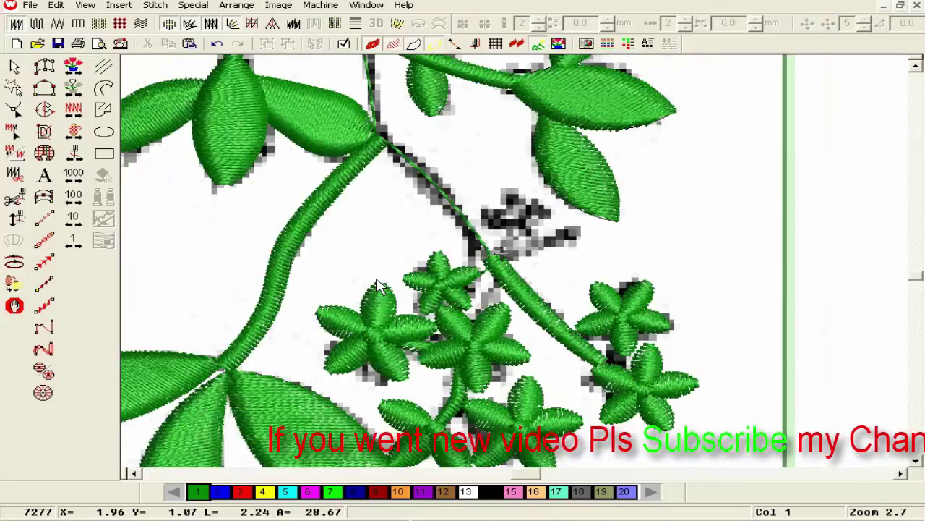
click(425, 287)
key(ctrl+d)
drag(437, 286, 525, 221)
key(z)
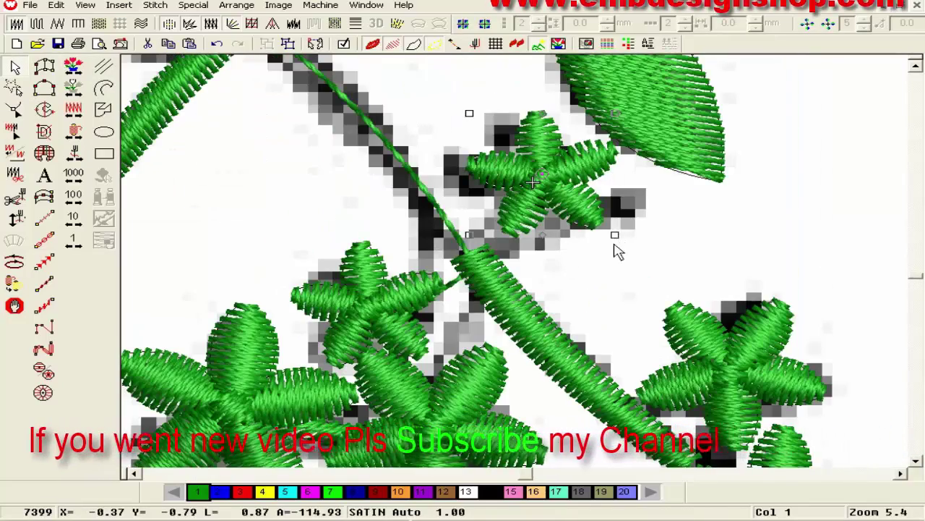
drag(615, 242, 626, 252)
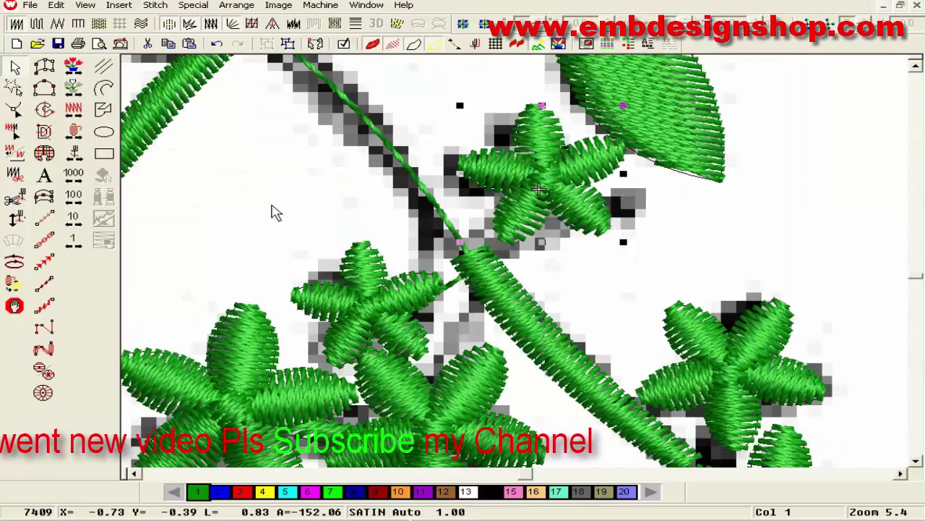
- Digitize a satin stem along the run stitch from the flower branch up to the junction with the leaf stem
click(49, 68)
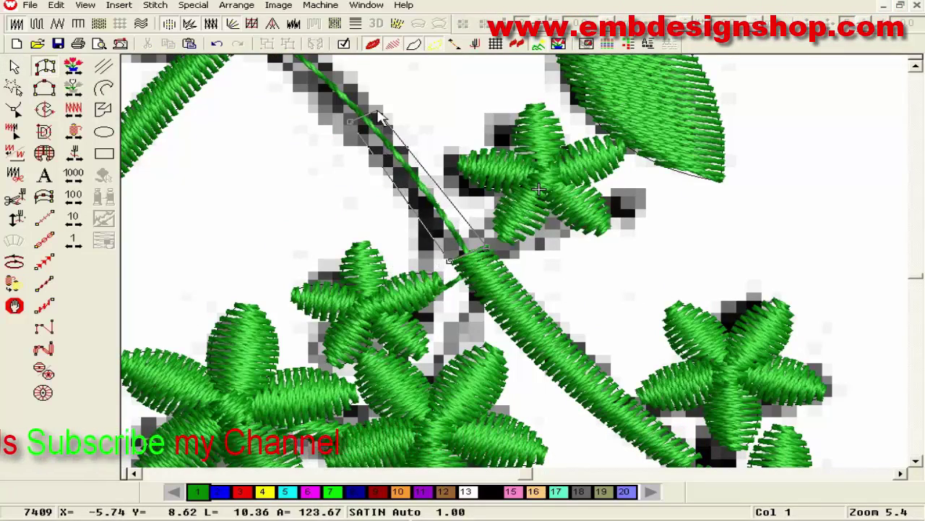
click(349, 121)
scroll(381, 112, up, 3)
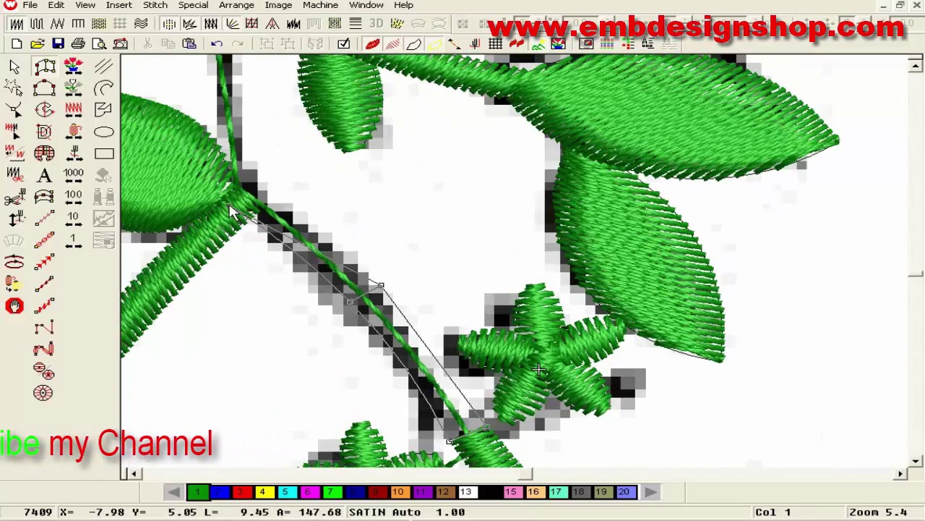
click(249, 189)
key(Return)
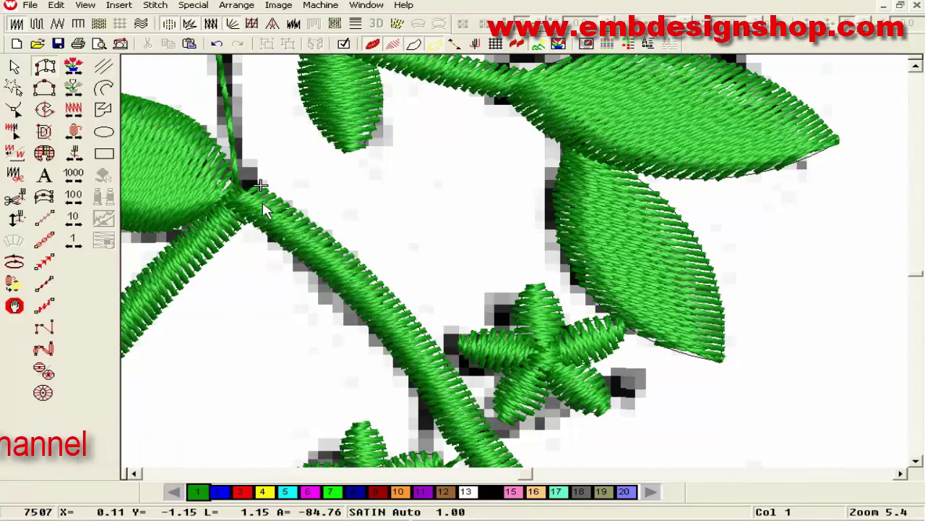
- Digitize a continuous satin main stem from the leaf junction up past the side branches and large leaf to the three-leaf group
key(shift+z)
key(z)
scroll(255, 216, up, 1)
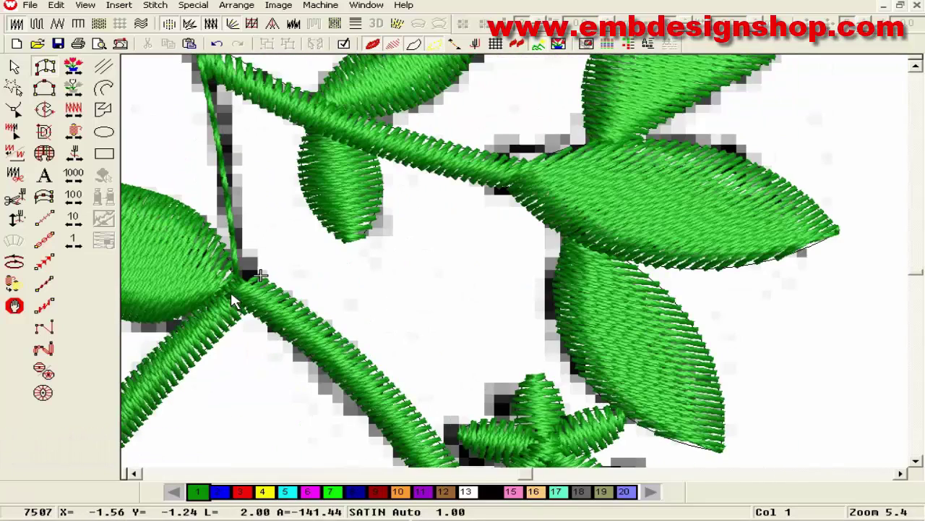
click(226, 289)
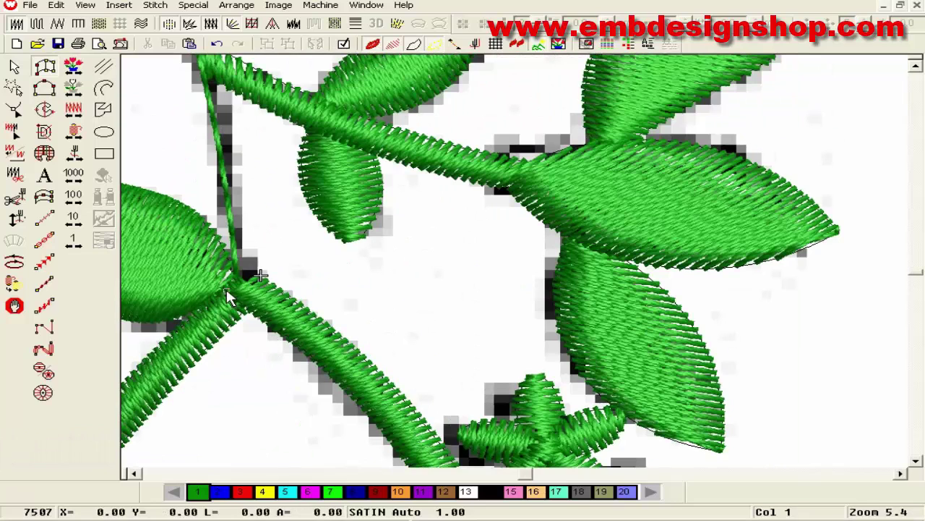
click(206, 153)
click(238, 154)
drag(250, 248, 250, 427)
drag(158, 207, 337, 235)
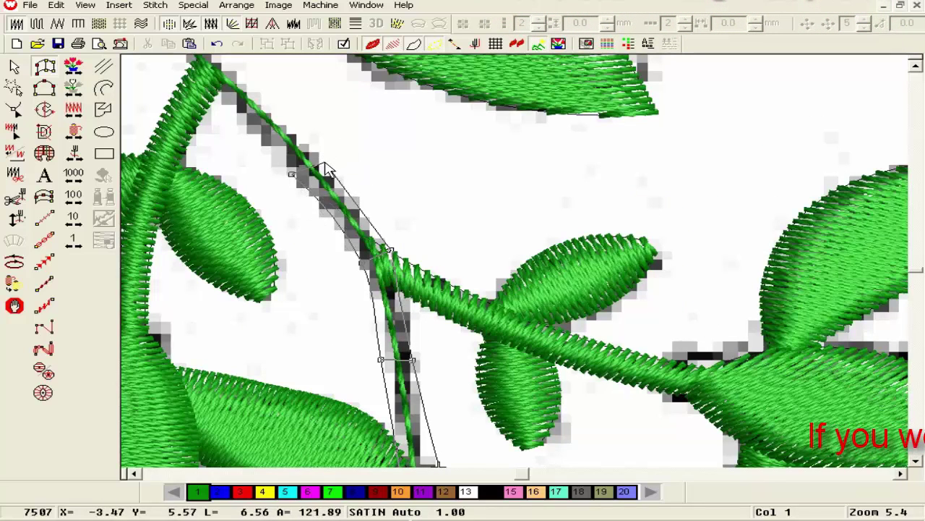
scroll(326, 169, up, 3)
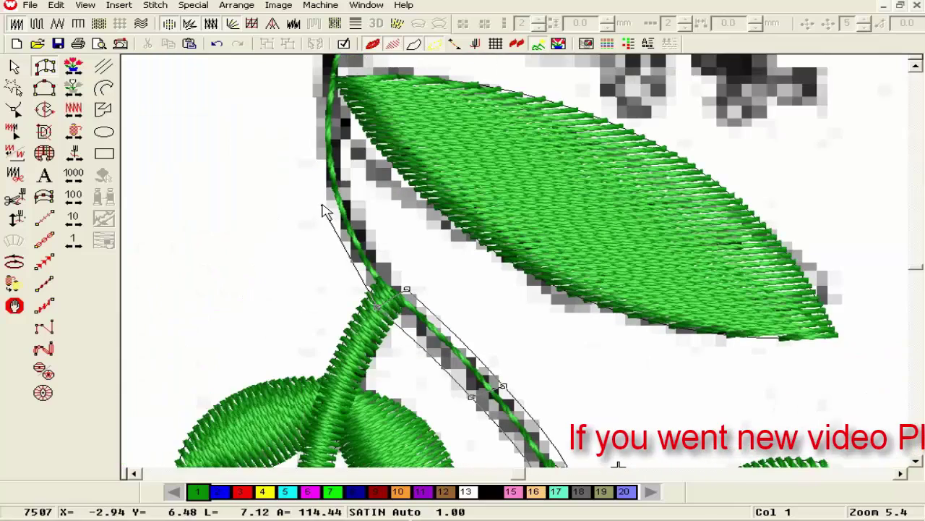
scroll(359, 204, up, 2)
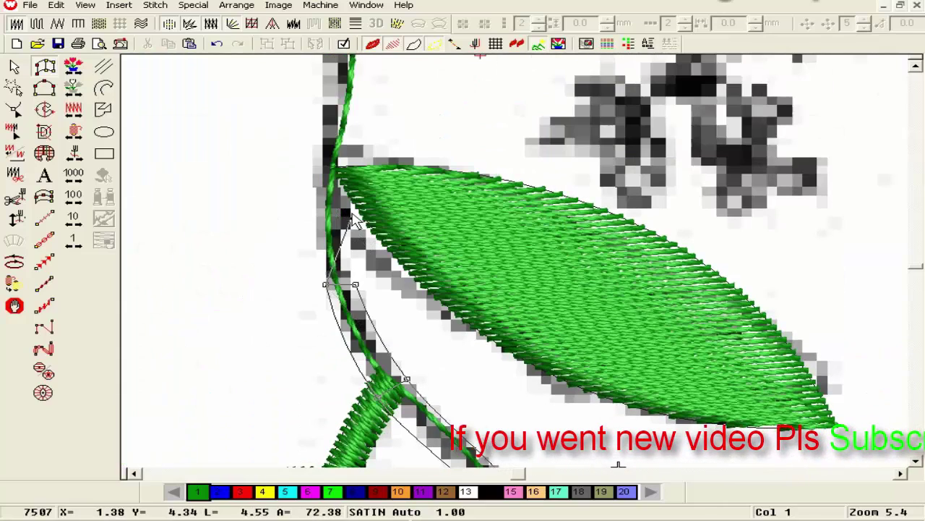
right_click(321, 137)
right_click(354, 140)
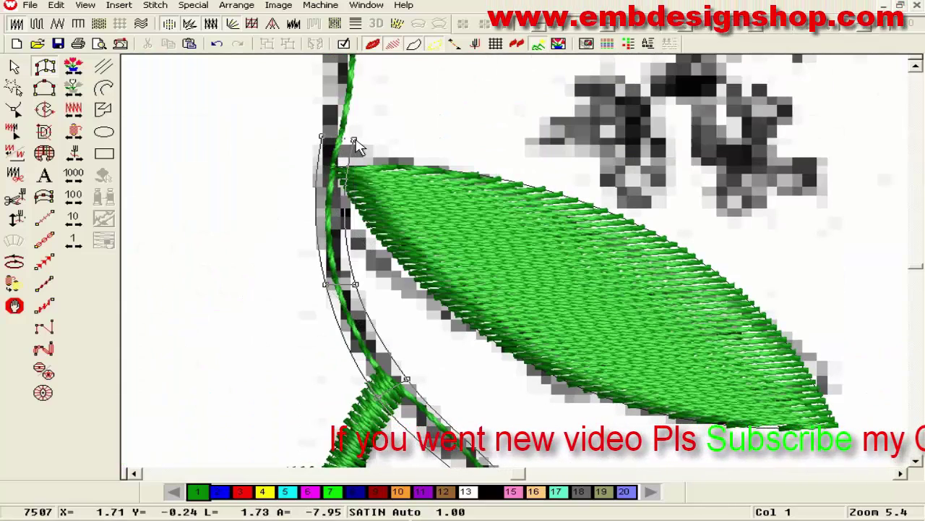
scroll(357, 166, up, 2)
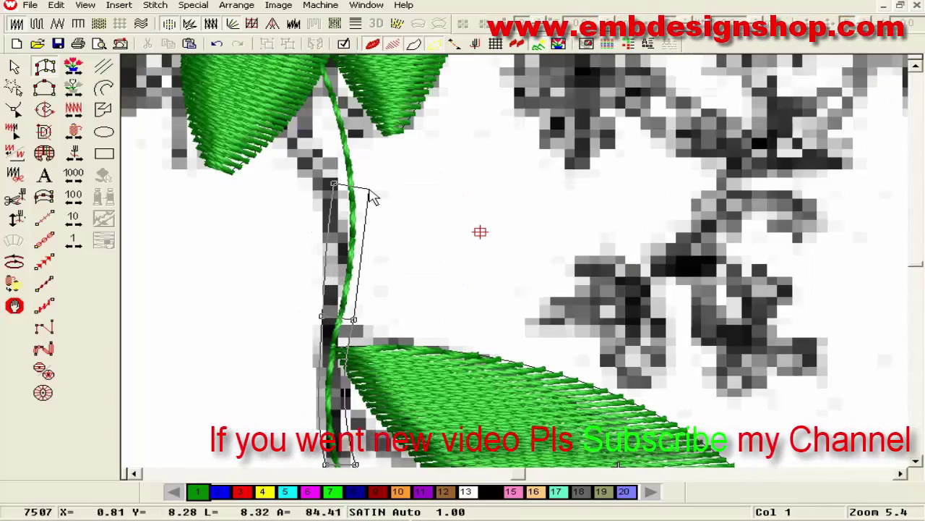
scroll(423, 185, up, 4)
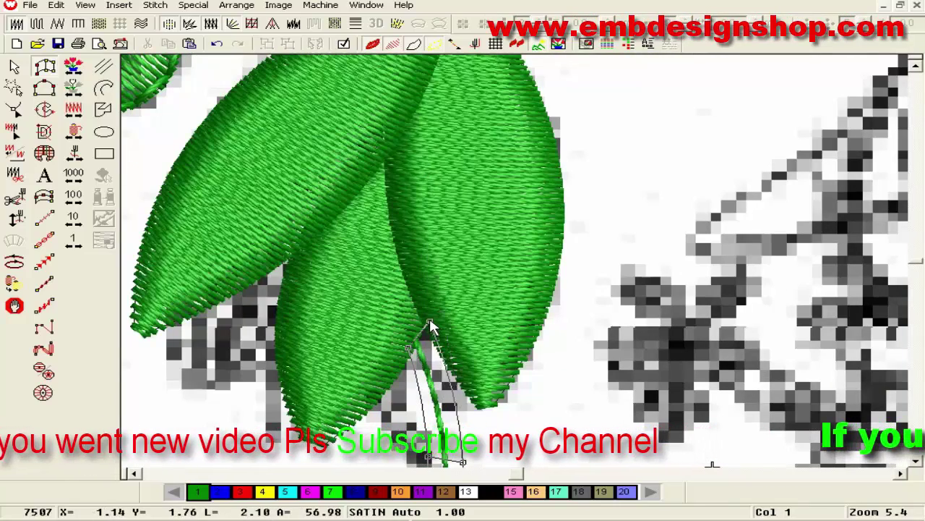
click(429, 316)
key(Return)
- Smooth the main stem beside the large leaf by deleting the surplus nodes and moving its edge nodes outward
scroll(431, 313, down, 4)
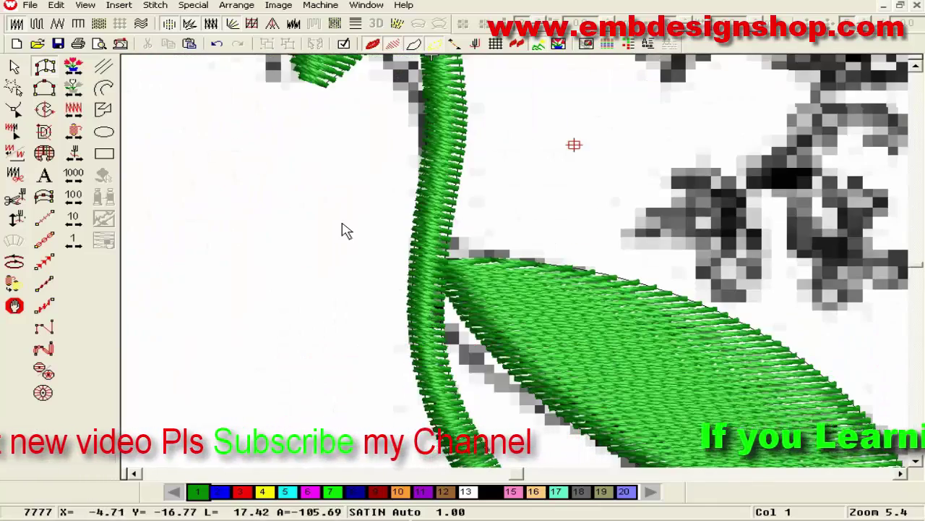
scroll(343, 224, down, 2)
key(shift+z)
click(23, 116)
key(z)
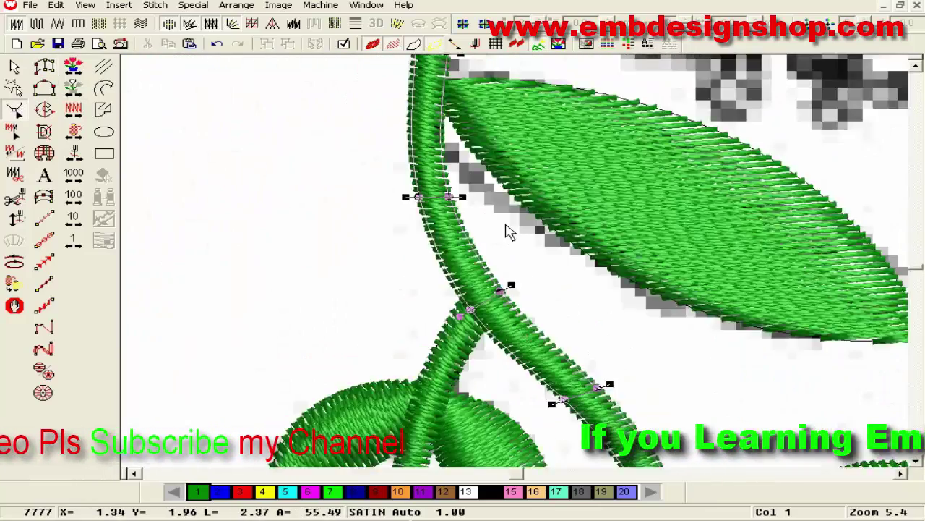
scroll(456, 250, up, 2)
scroll(446, 279, down, 1)
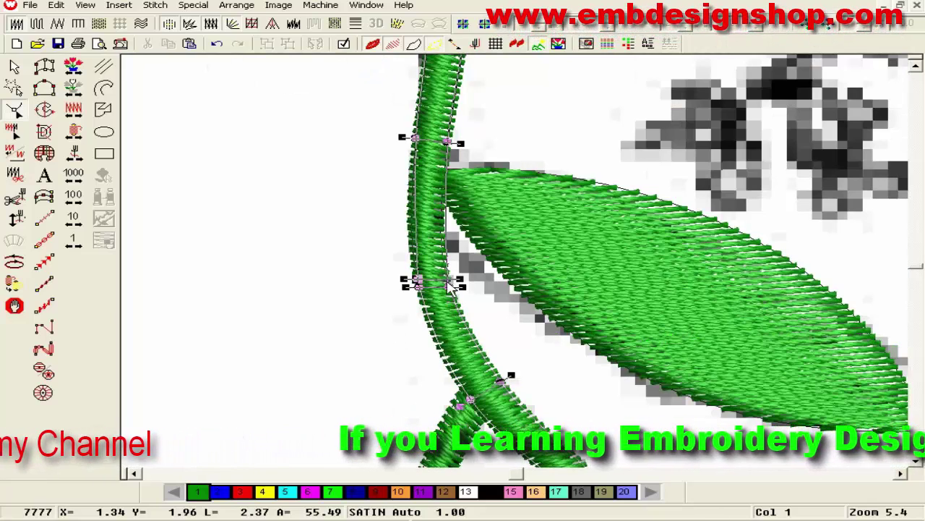
key(Delete)
drag(448, 286, 454, 285)
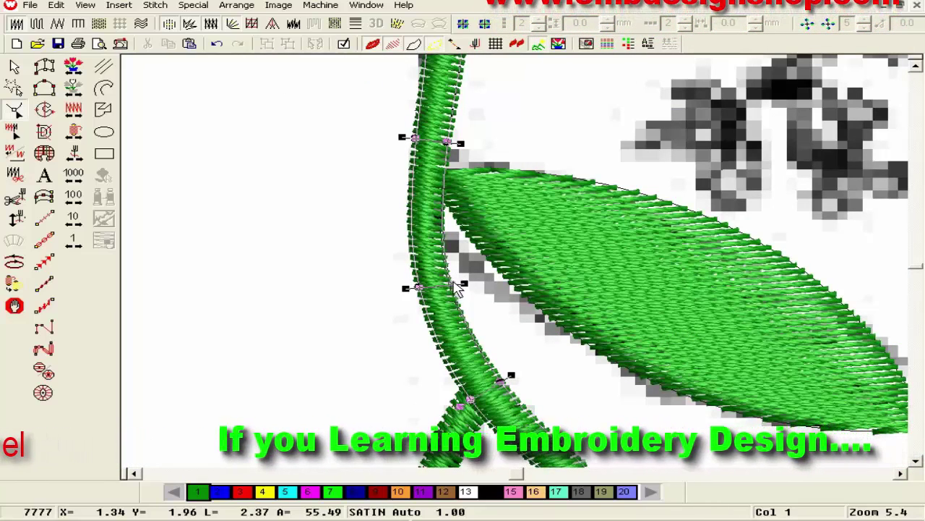
key(Return)
scroll(497, 257, up, 2)
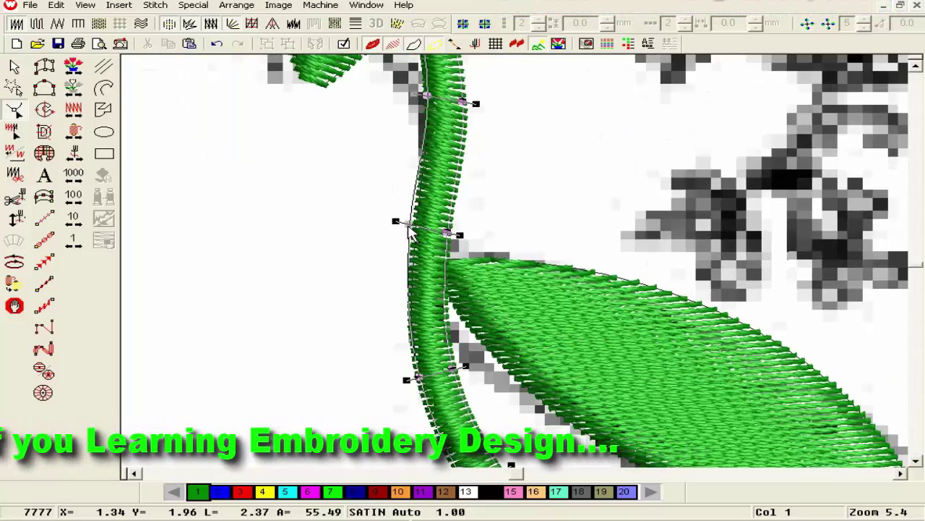
key(Return)
- Adjust the main stem's edge nodes around the right-hand leaf branch to even out its width
scroll(569, 237, down, 6)
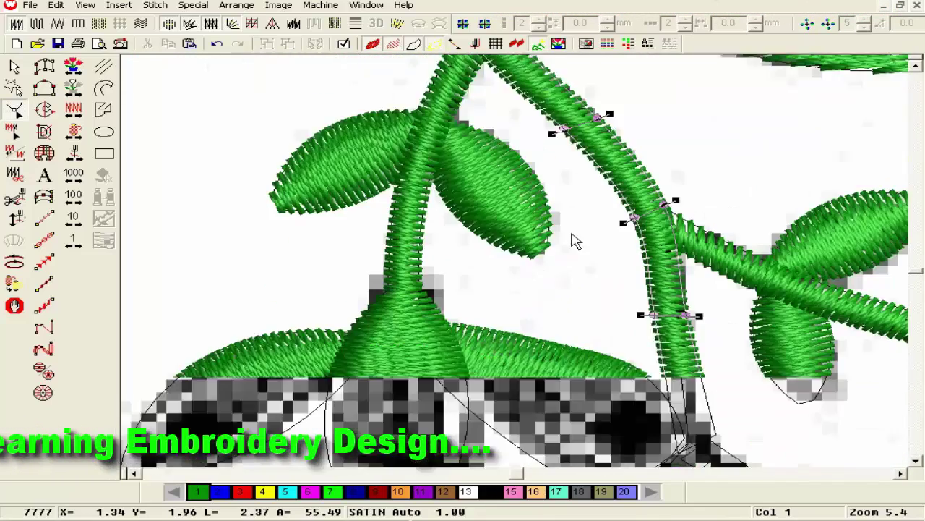
scroll(571, 236, up, 1)
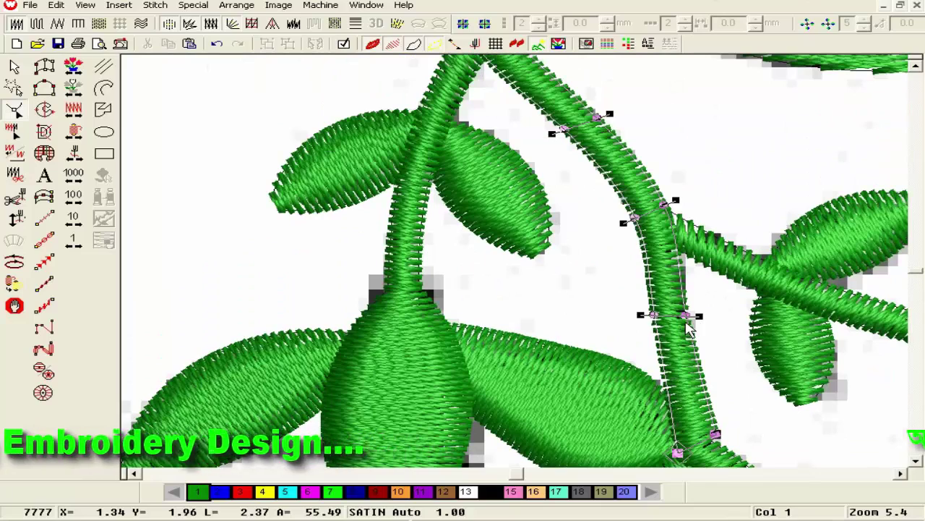
drag(692, 315, 694, 314)
key(Return)
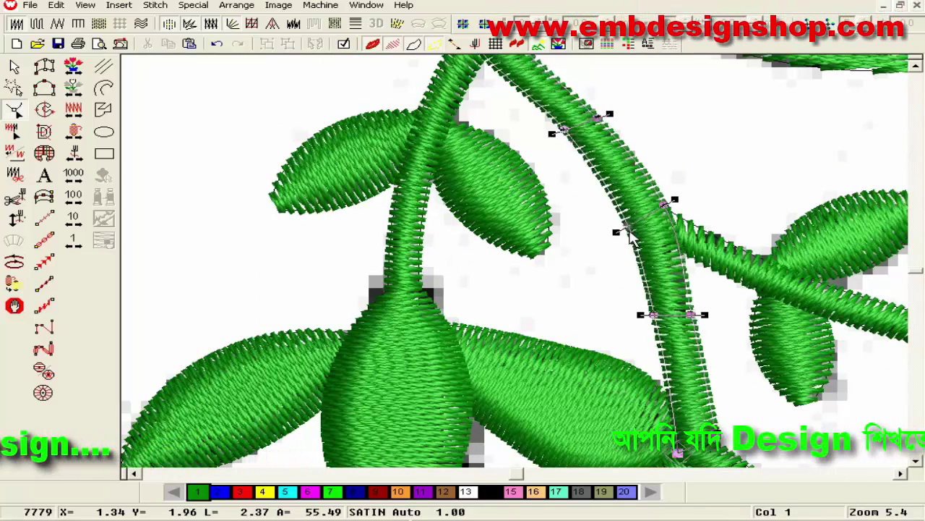
scroll(610, 282, up, 3)
key(Return)
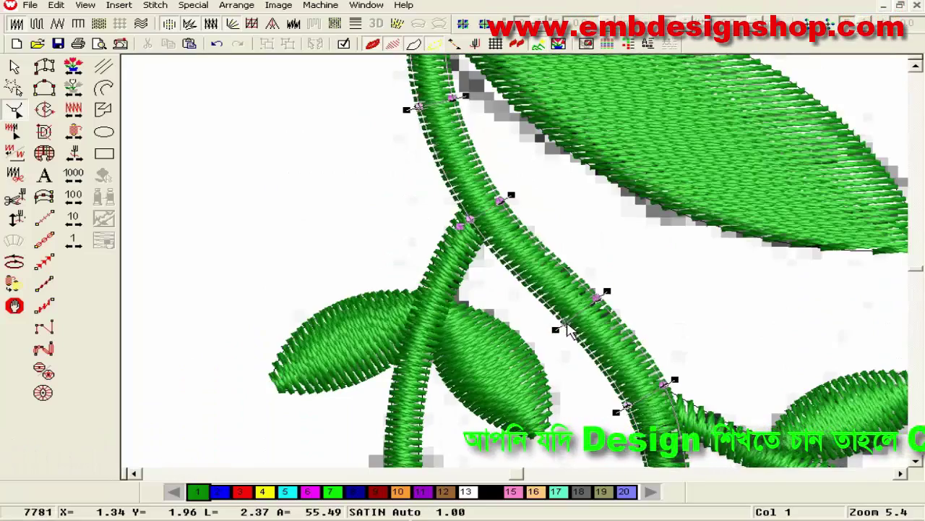
- Review the finished main stem, leaves and flower clusters against the sketch across the whole design
scroll(568, 329, up, 7)
key(shift+z)
key(shift+z)
key(Escape)
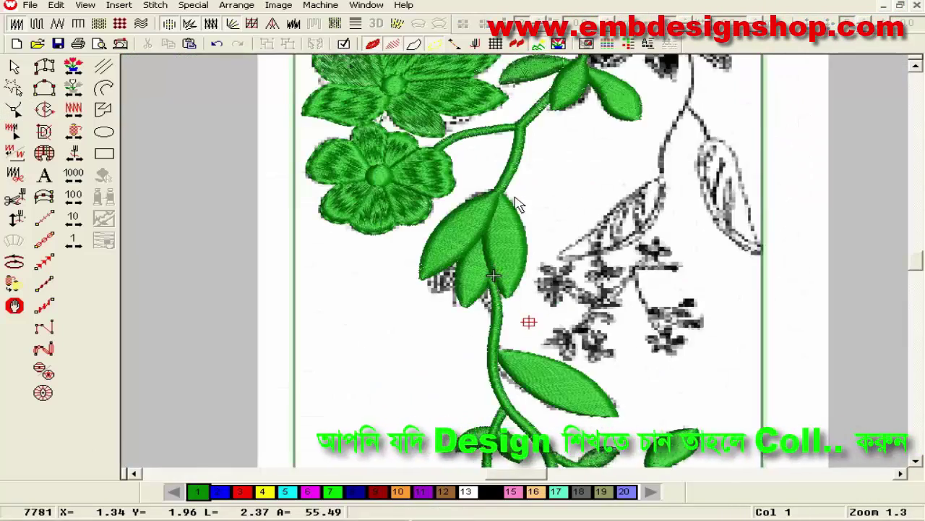
key(shift+z)
scroll(533, 204, down, 2)
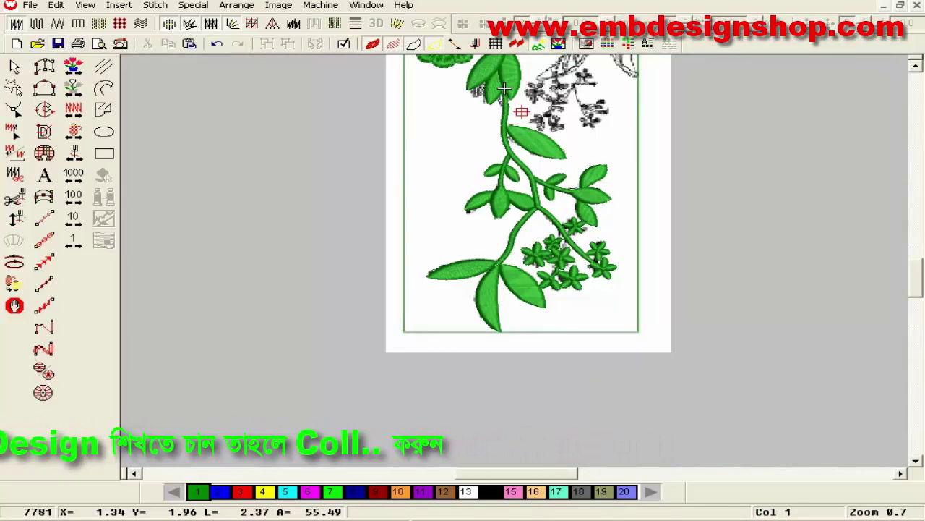
scroll(749, 512, up, 2)
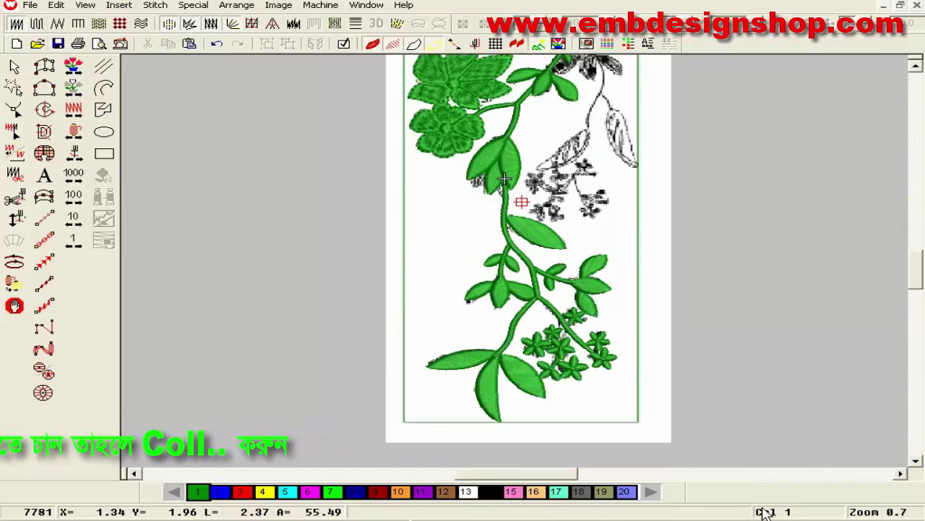